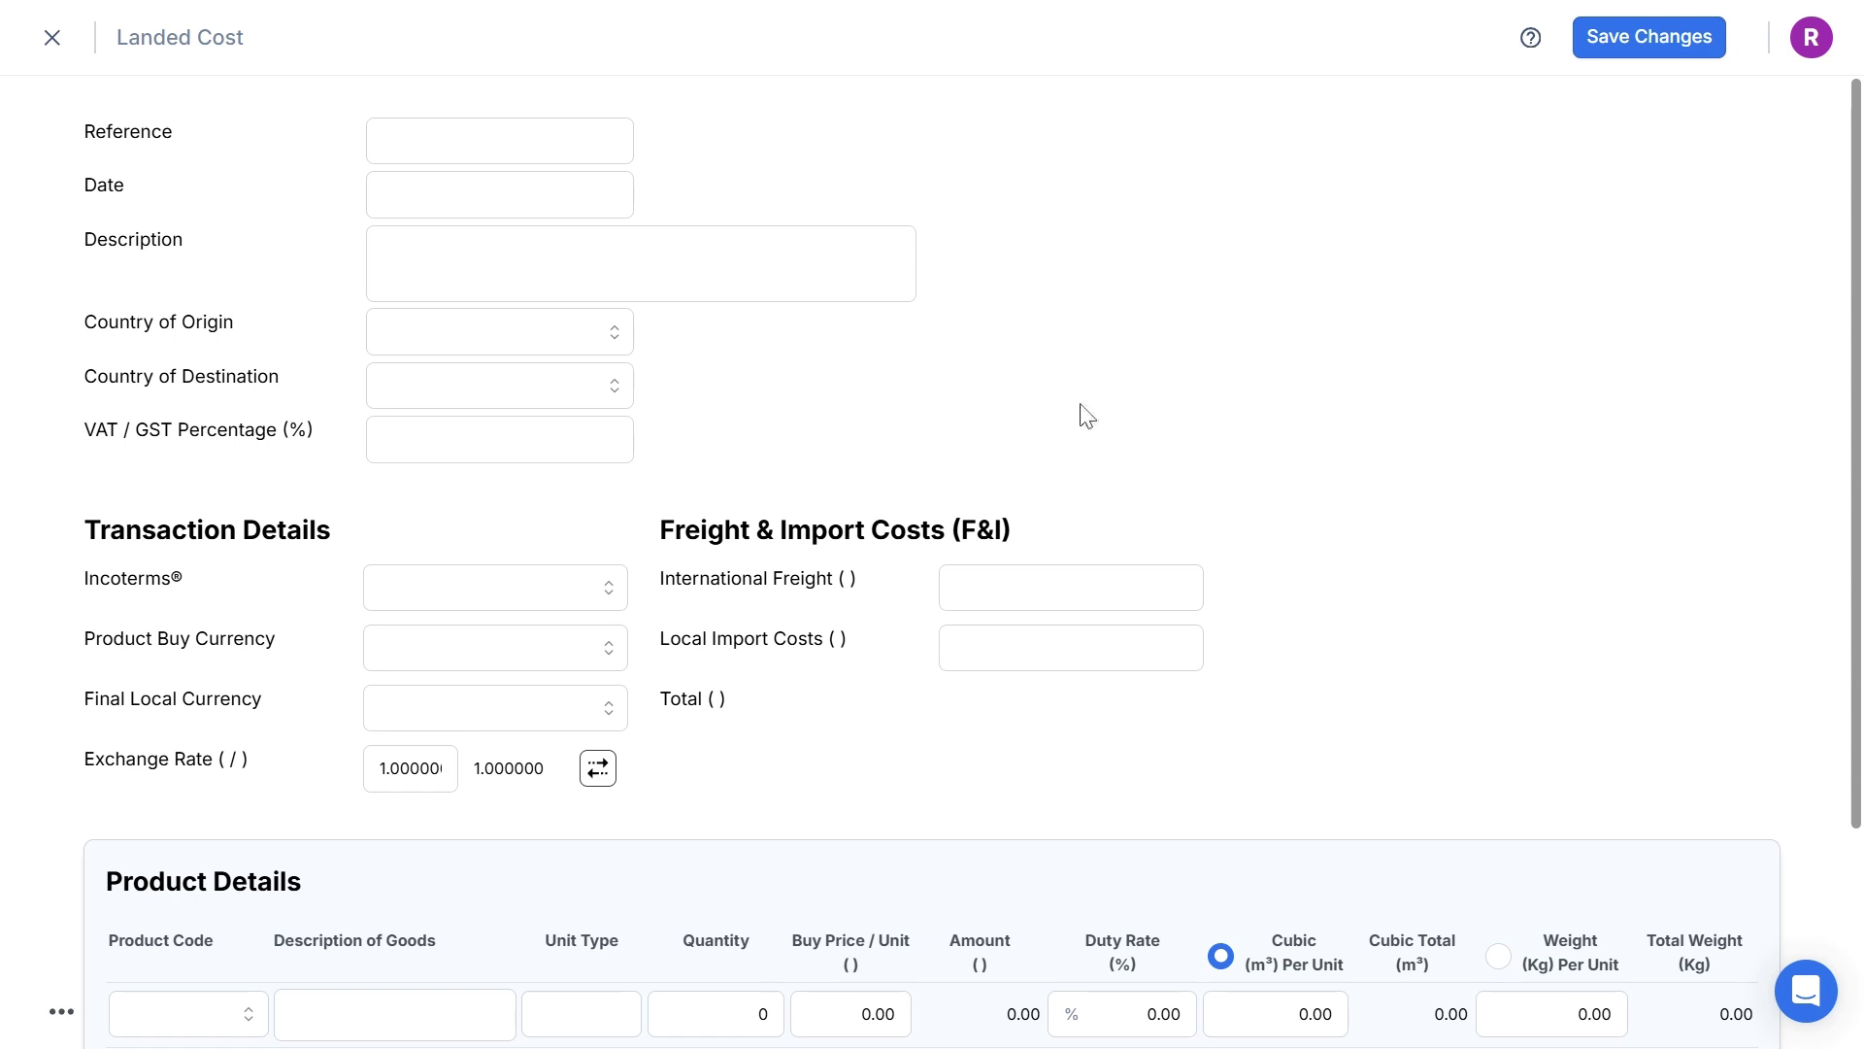
Enter reference 5799, date 28 Oct 2024 and description 20' CONTAINER OF BOLLARDS
click(506, 143)
text(5799)
click(481, 197)
click(414, 383)
click(454, 271)
text(20')
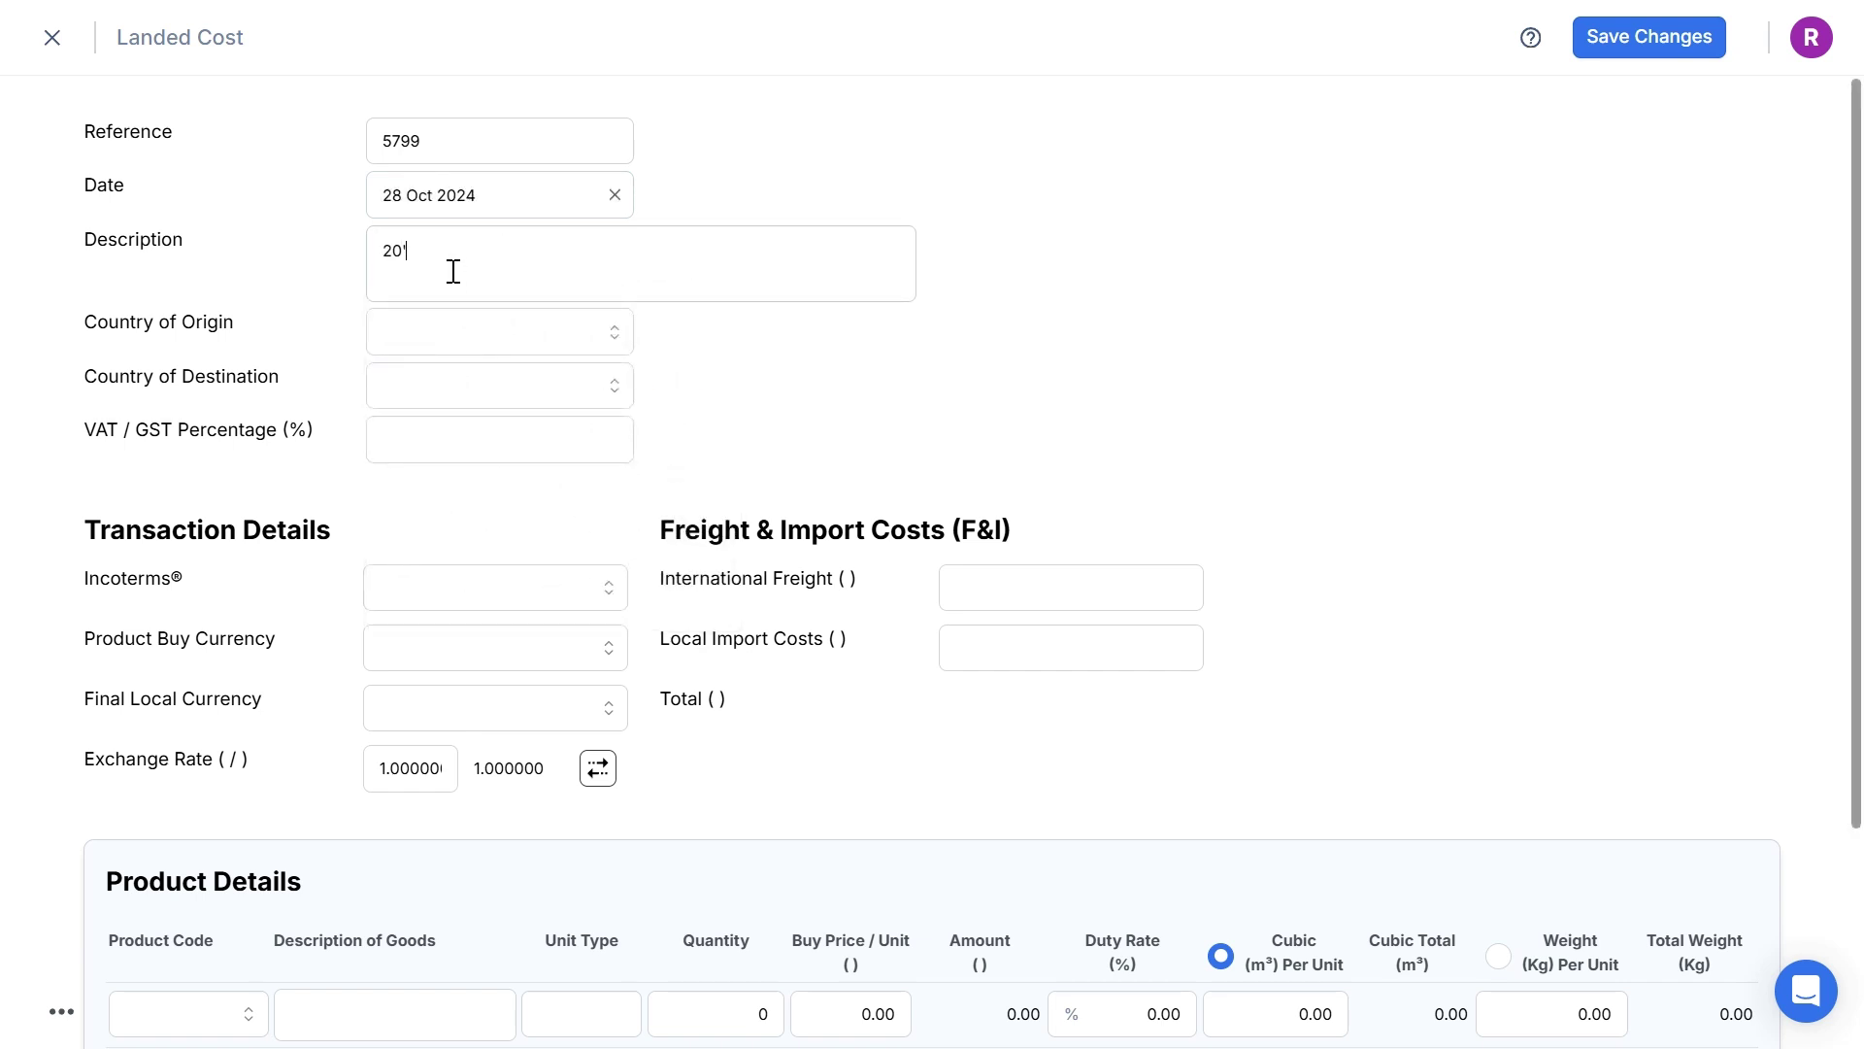
text( CONTAINER OF BOLLARDS)
Set the origin country to China and the destination country to Australia
click(475, 337)
text(CHIN)
click(457, 379)
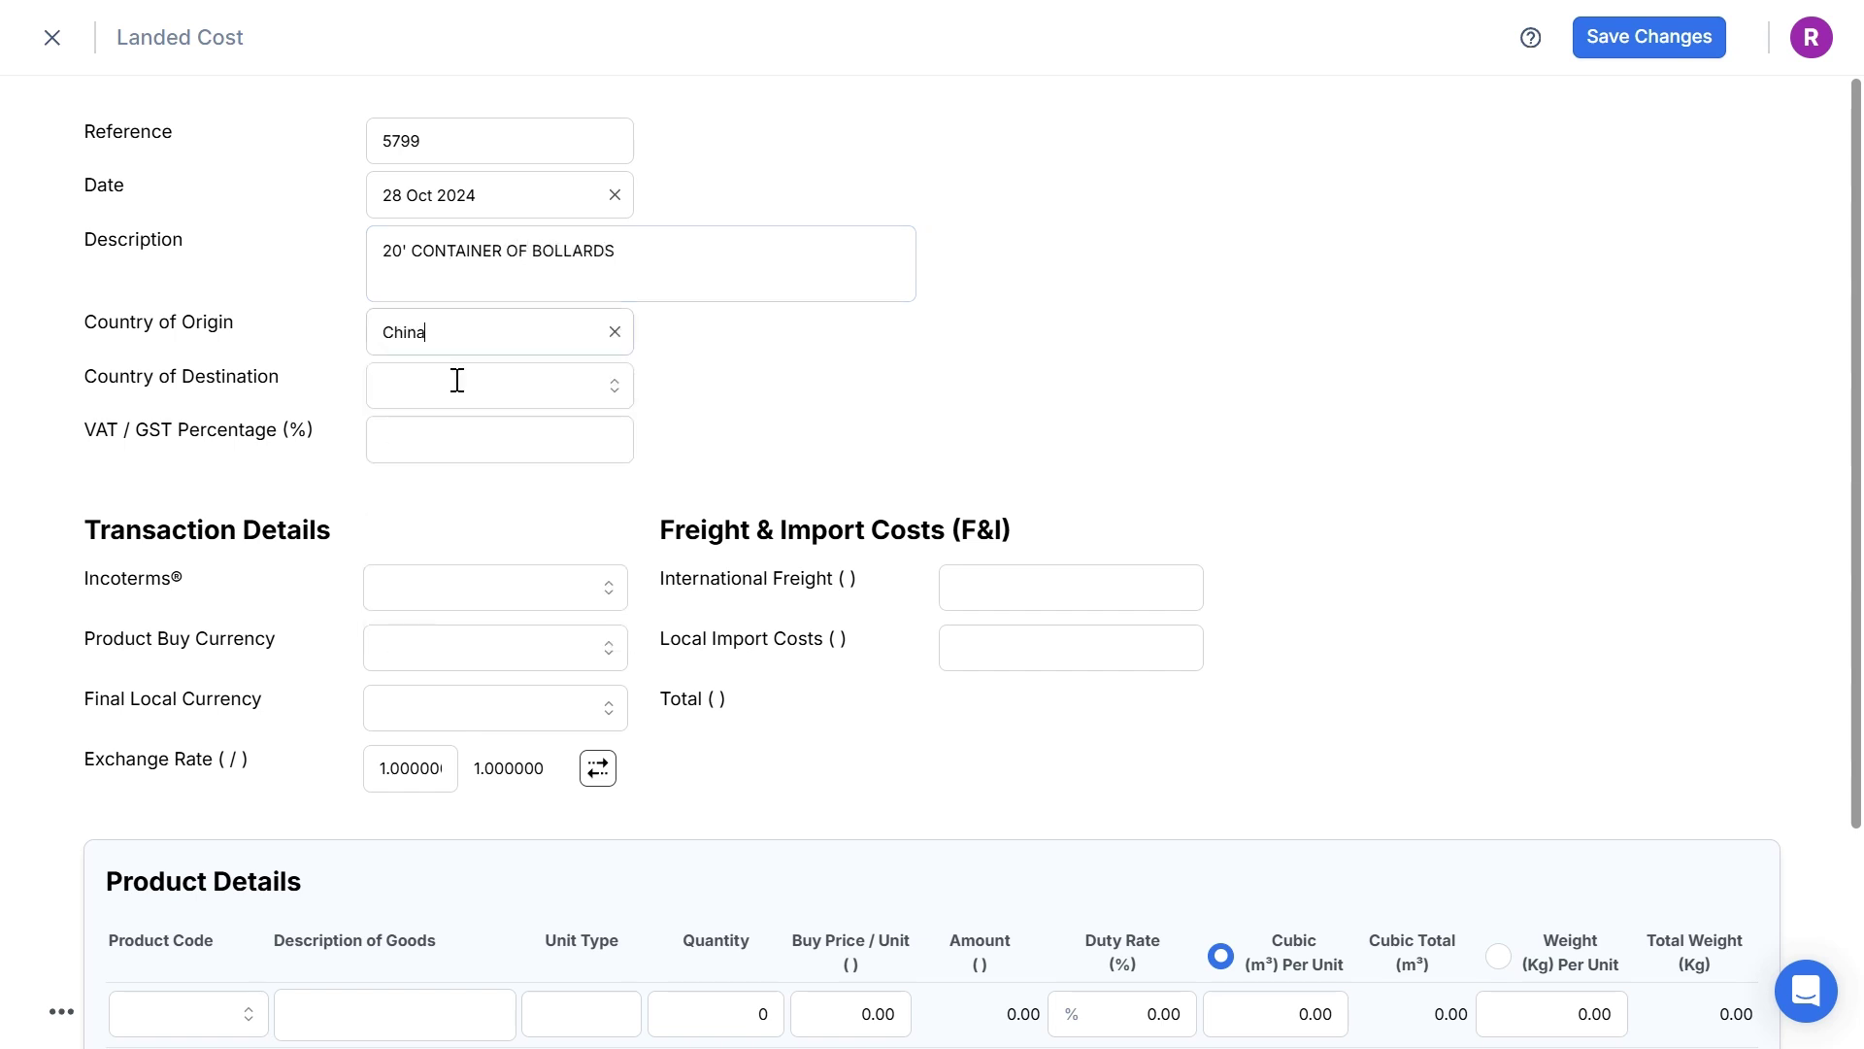
click(455, 383)
text(AUSTR)
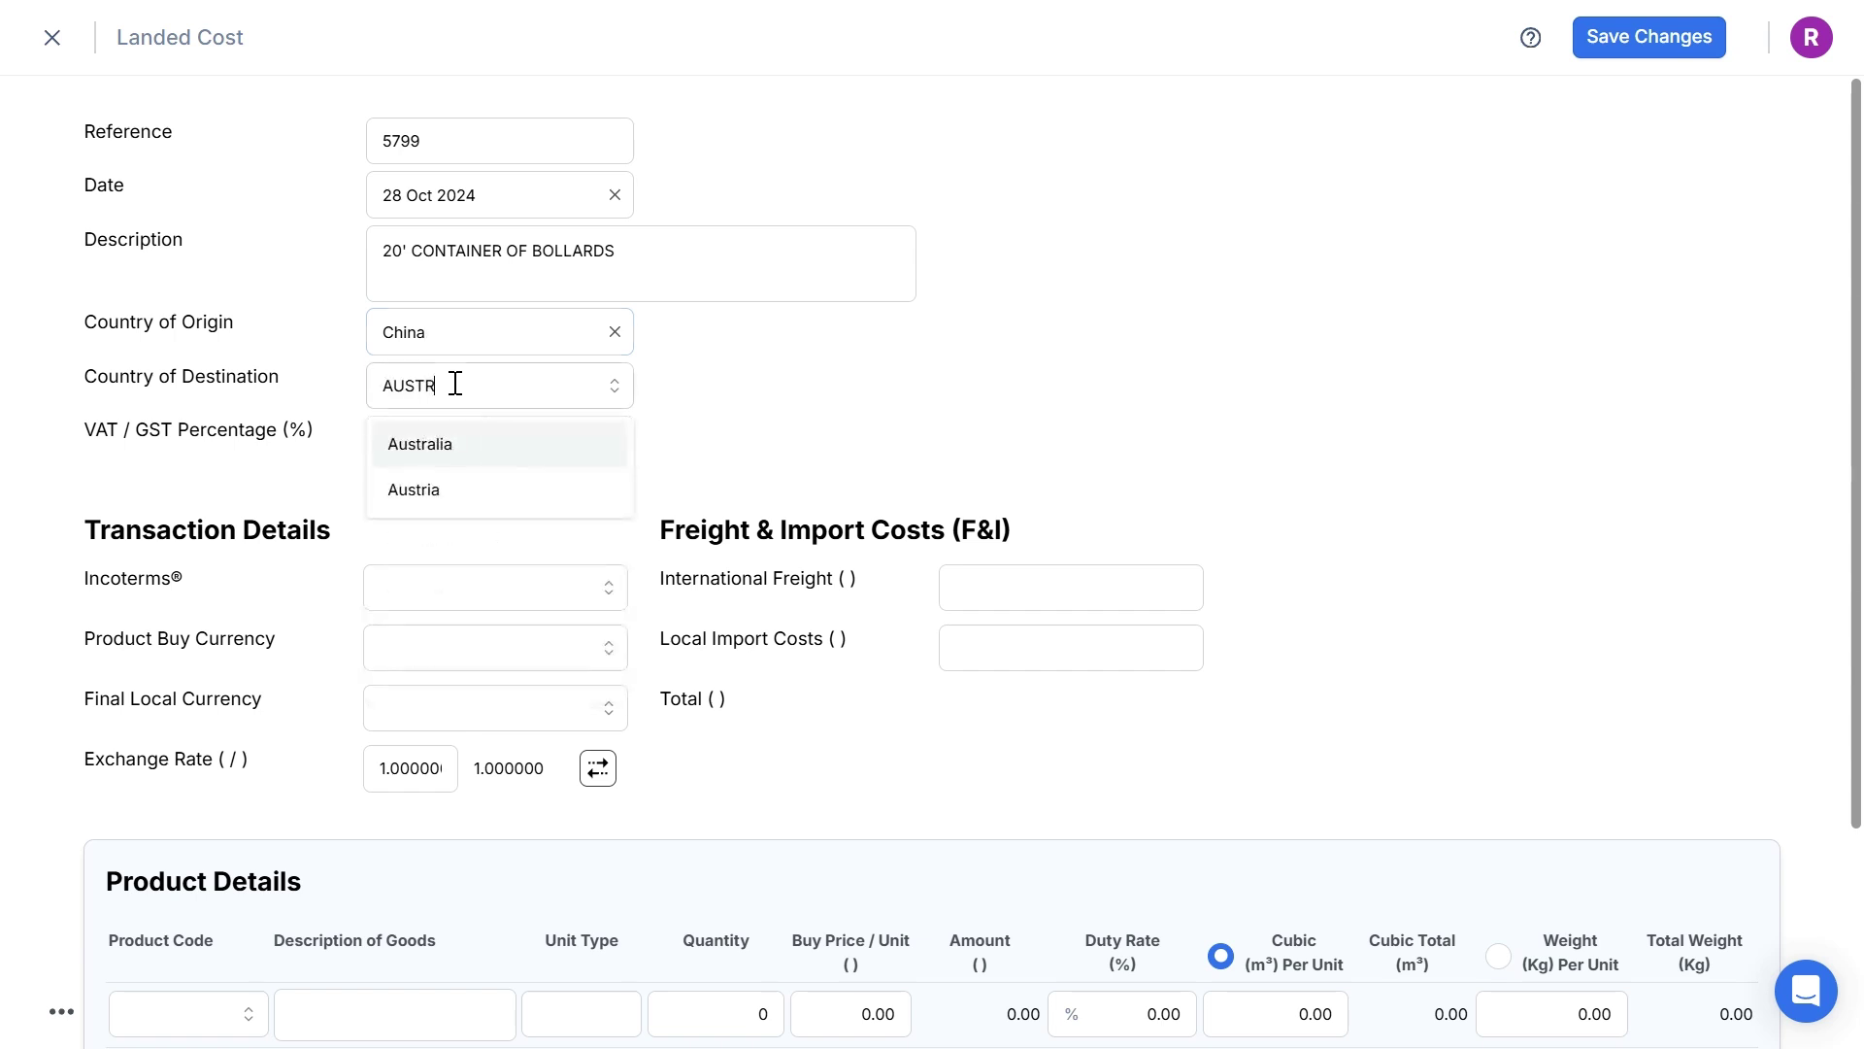
click(433, 446)
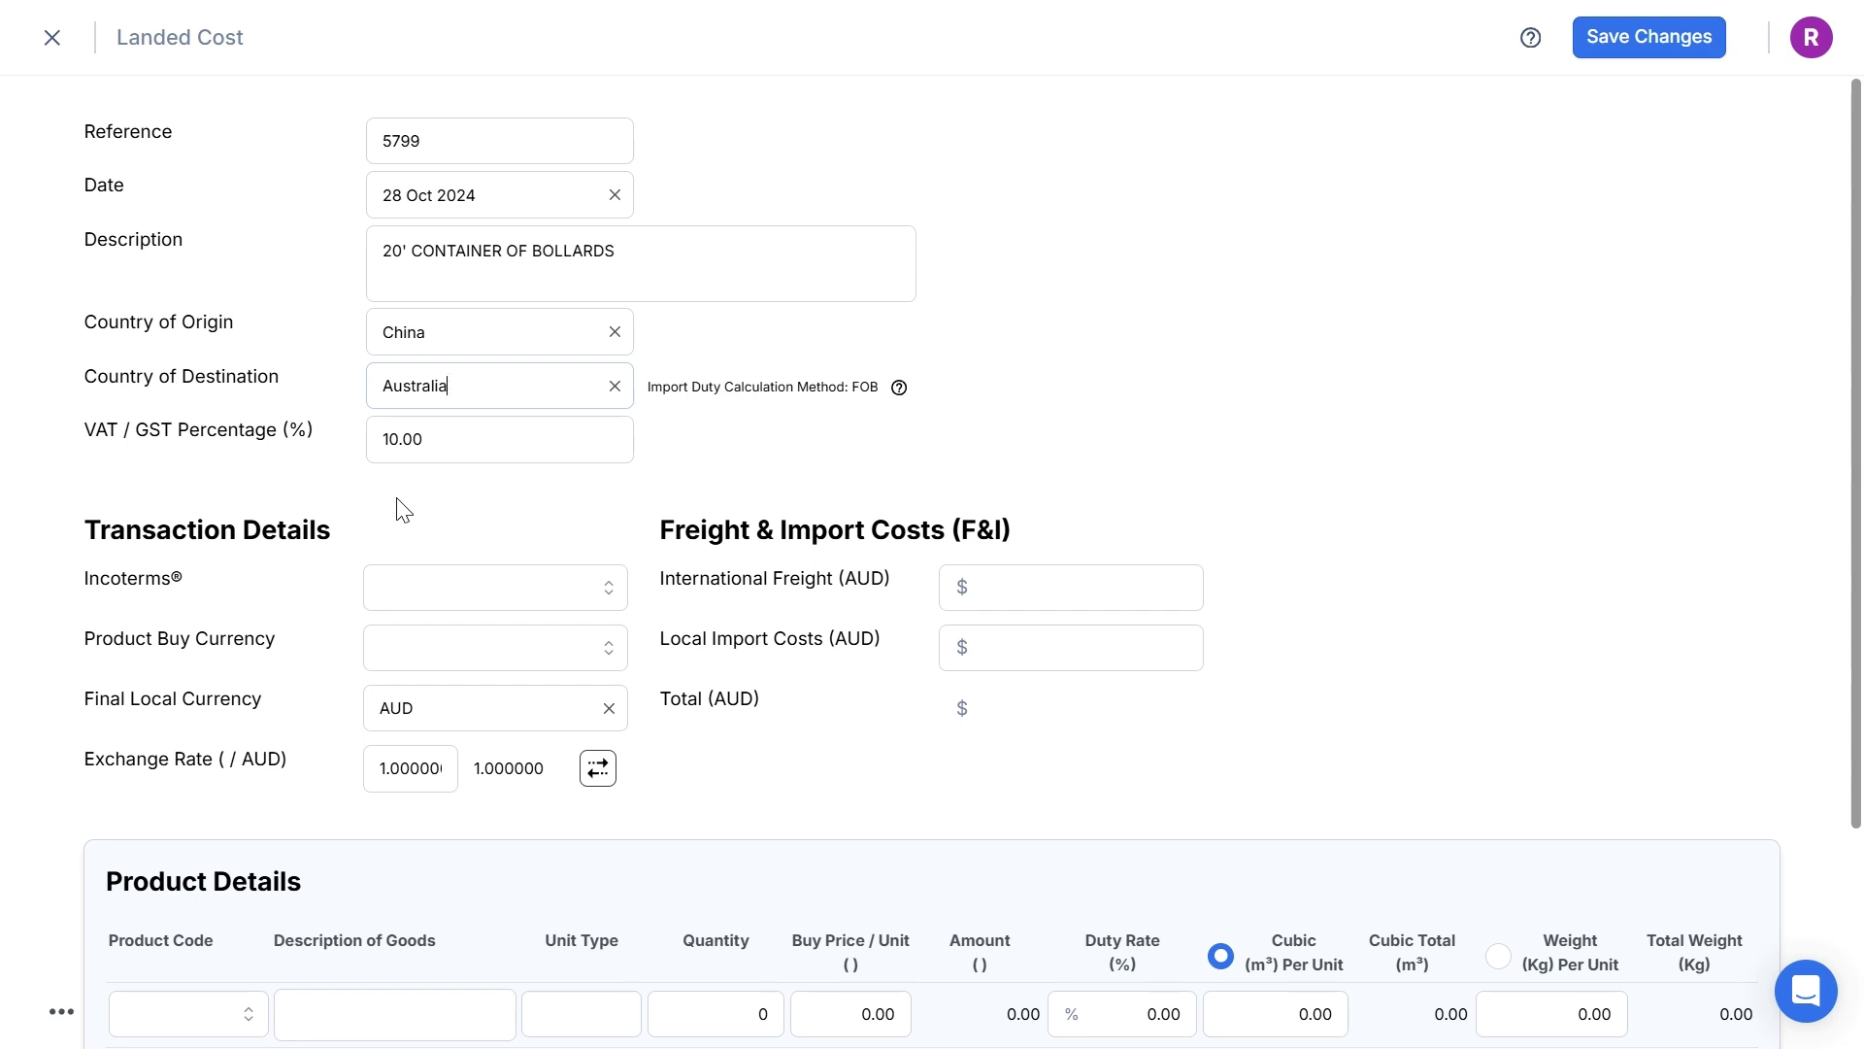
Choose FOB Incoterms and USD as the product buy currency
click(435, 583)
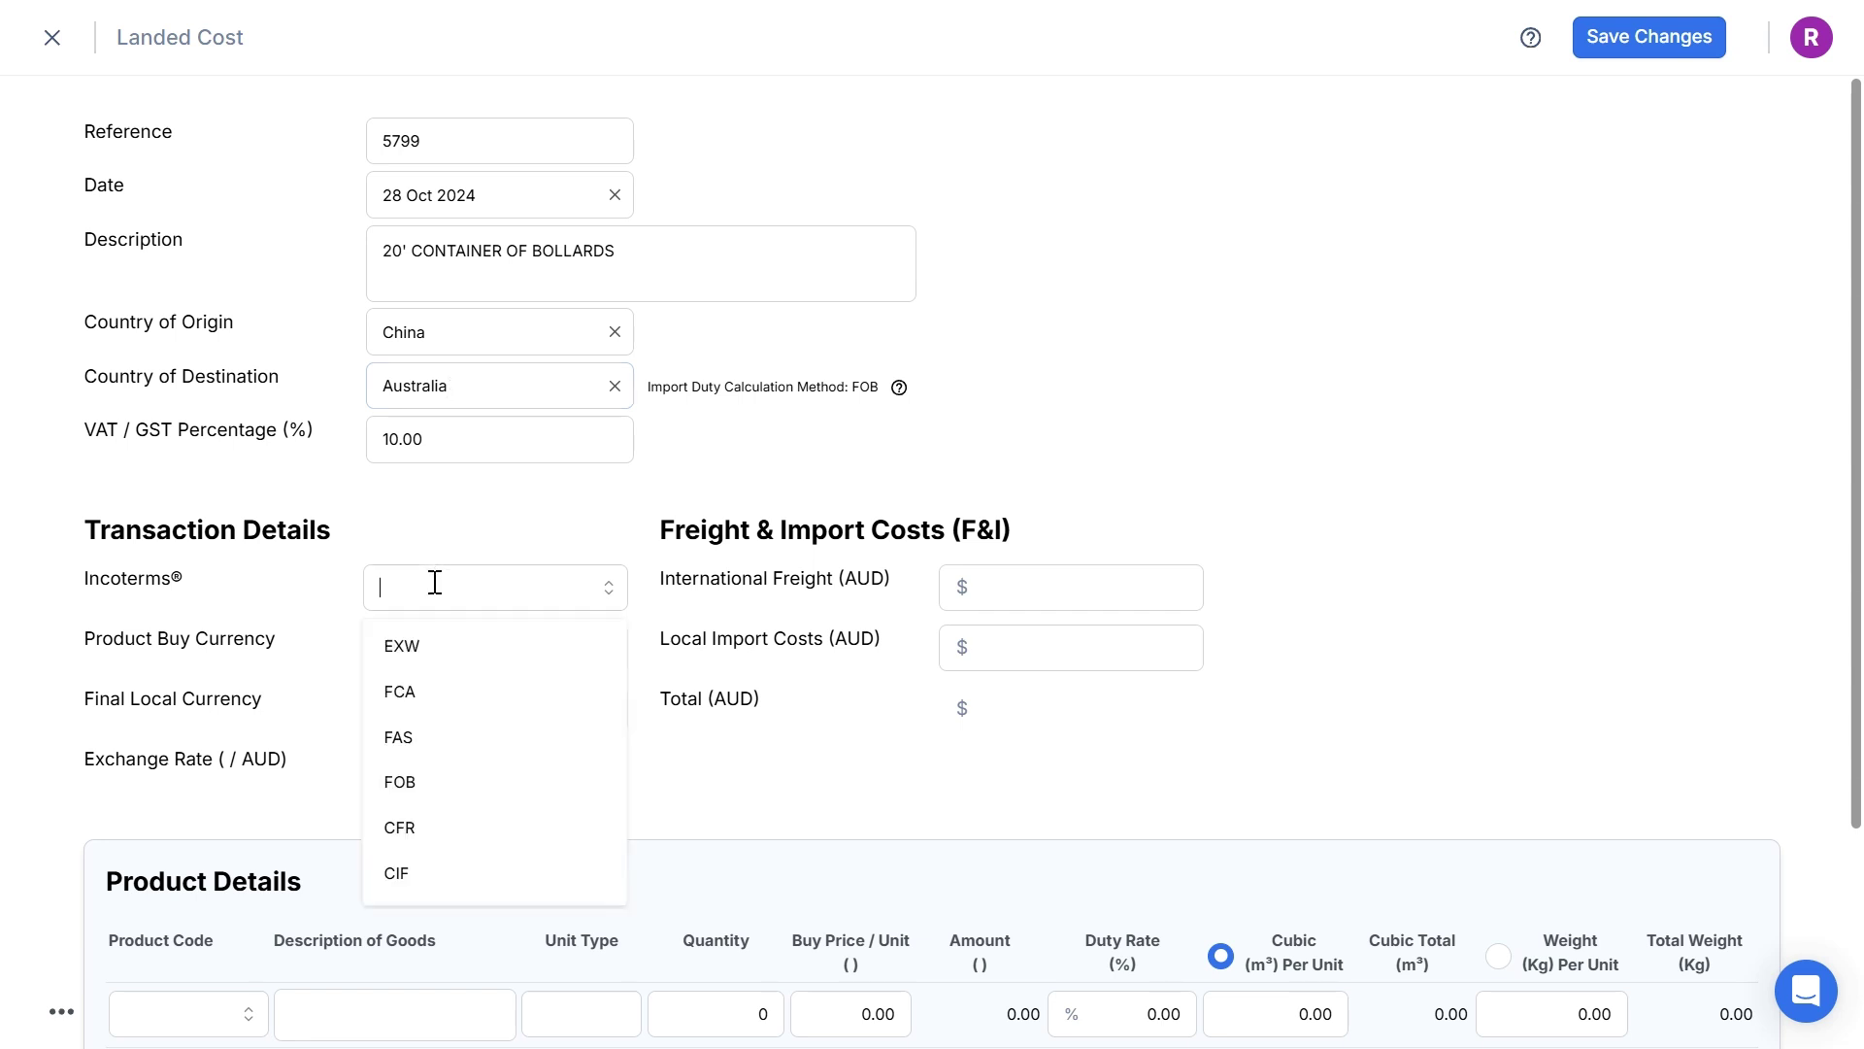
click(420, 779)
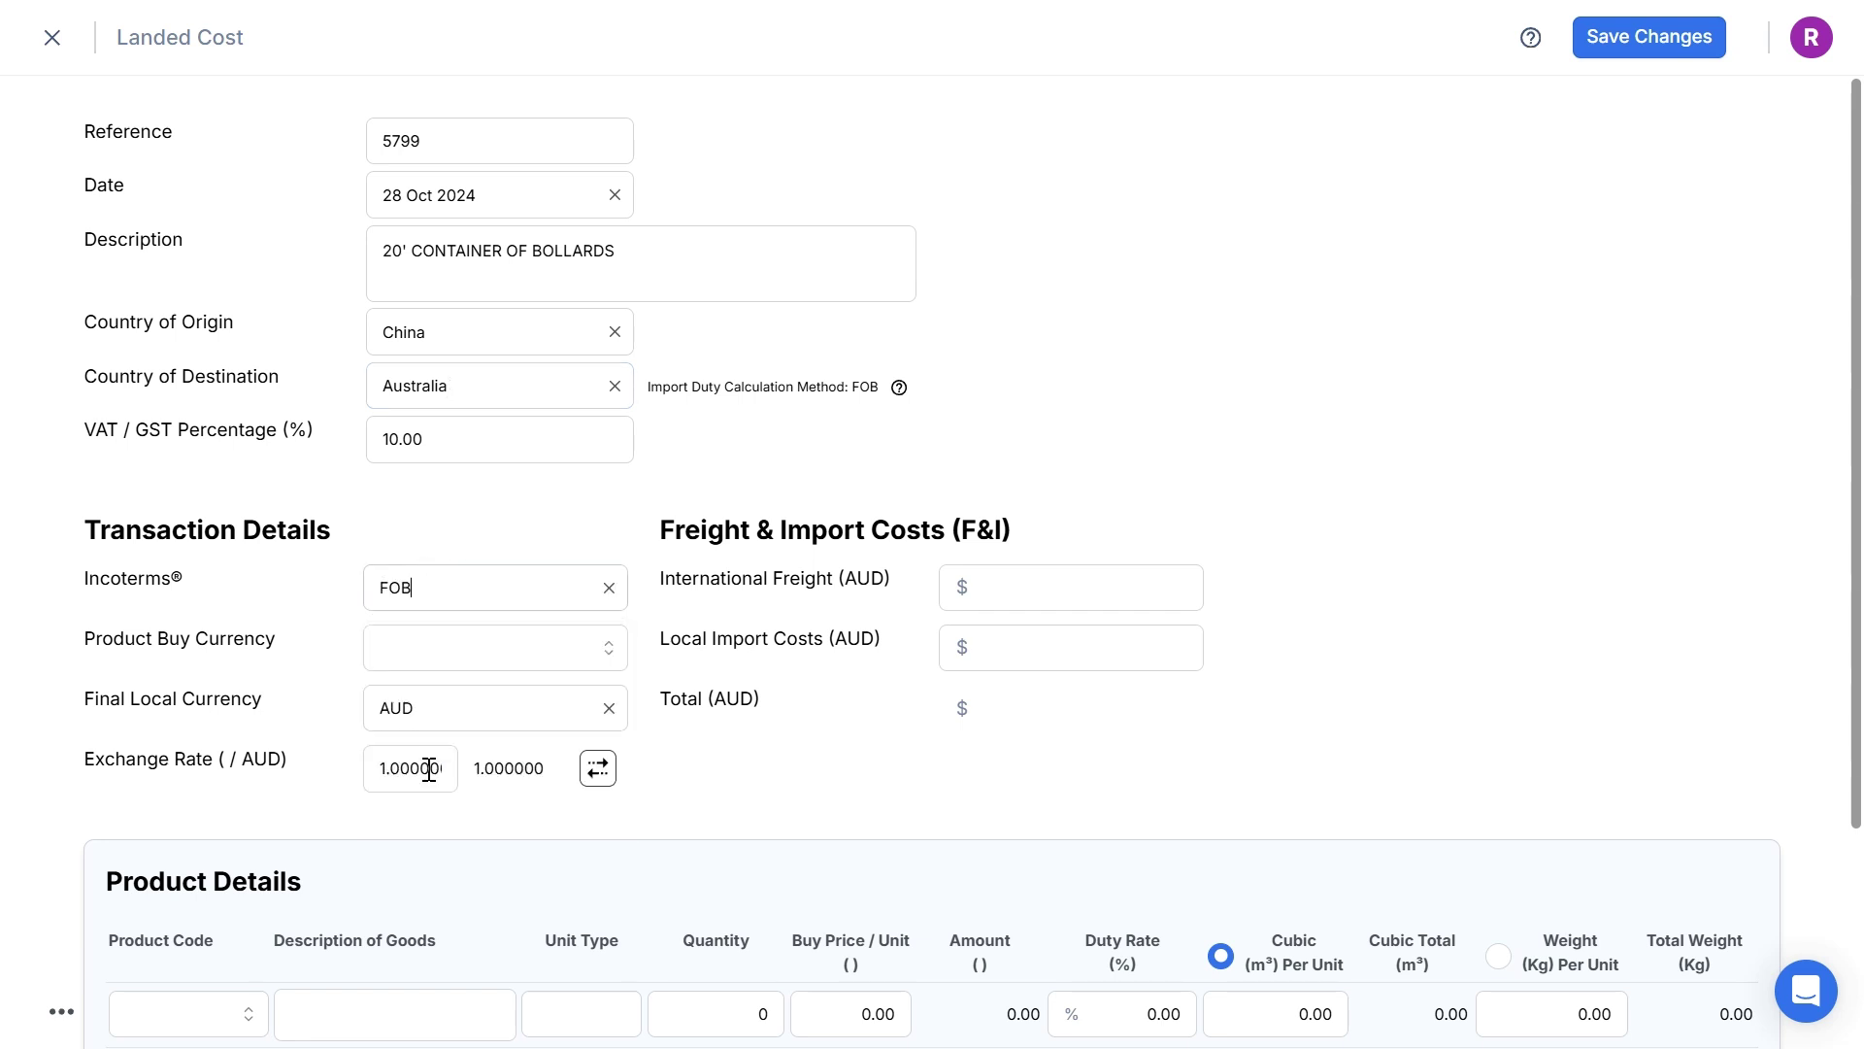
click(408, 646)
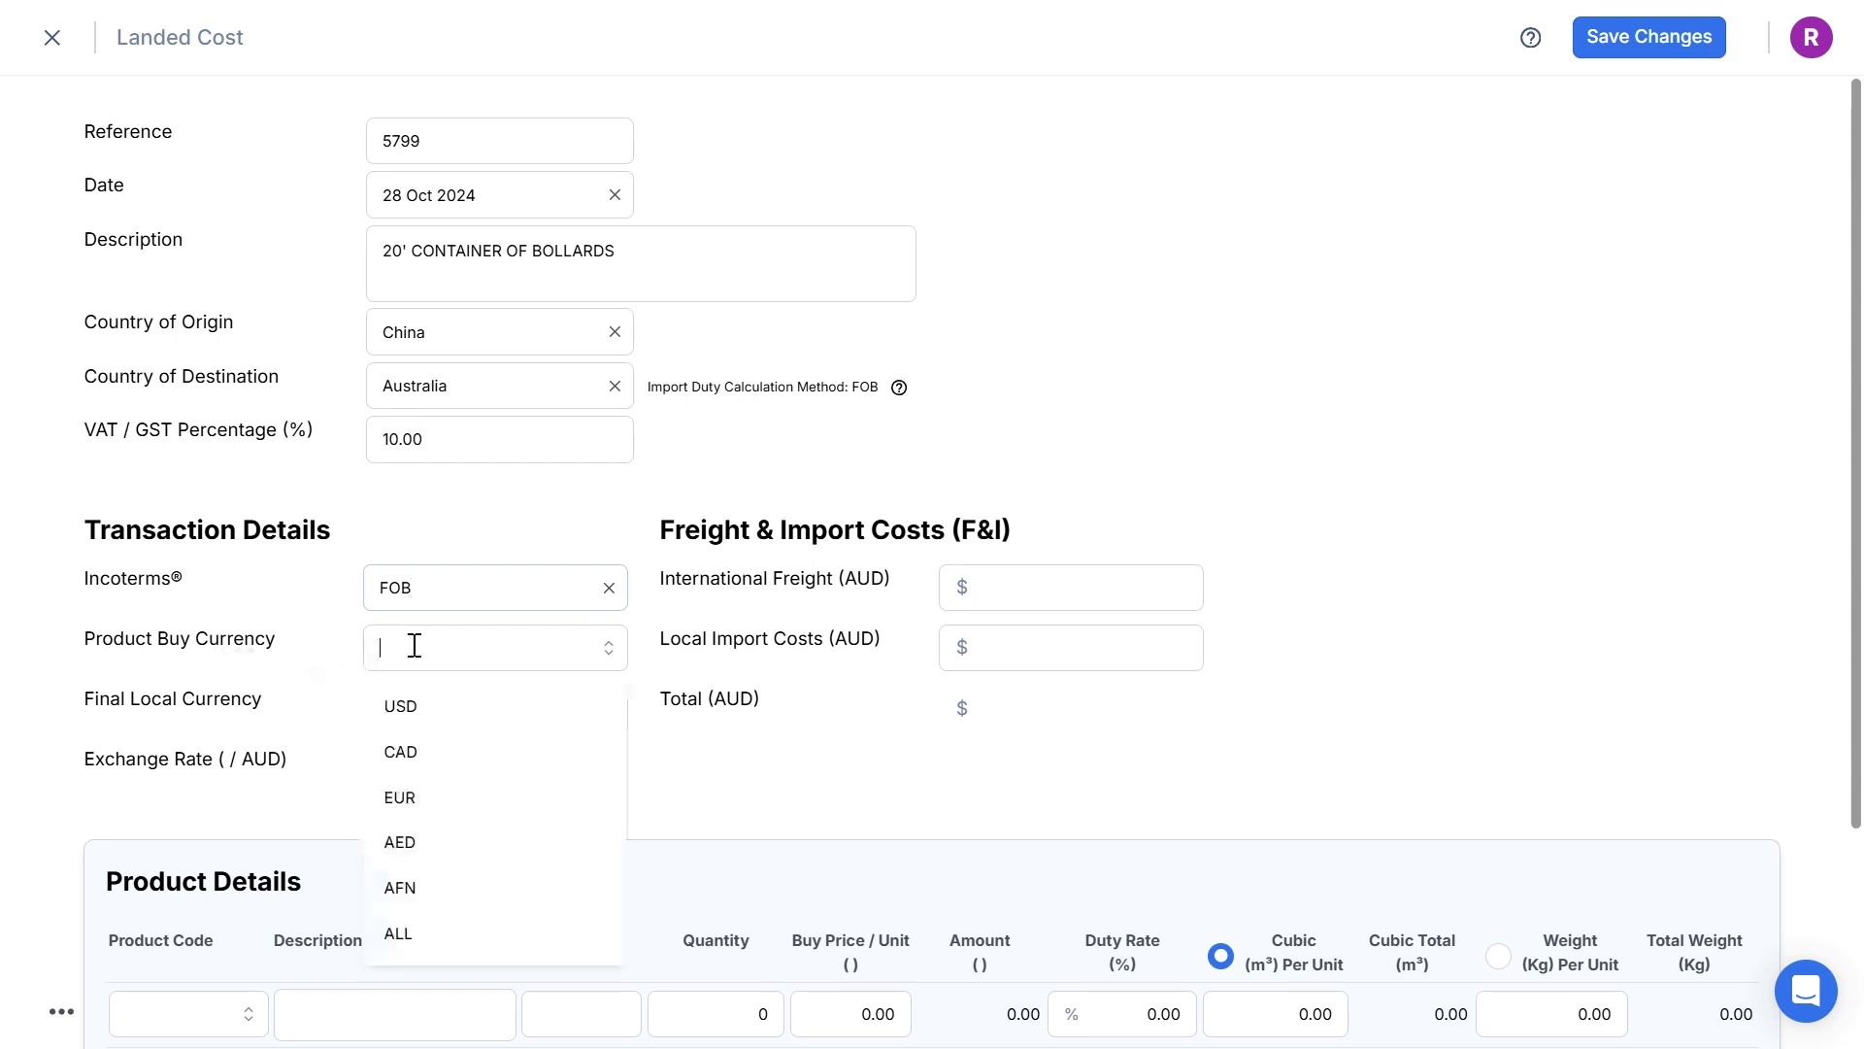
click(425, 707)
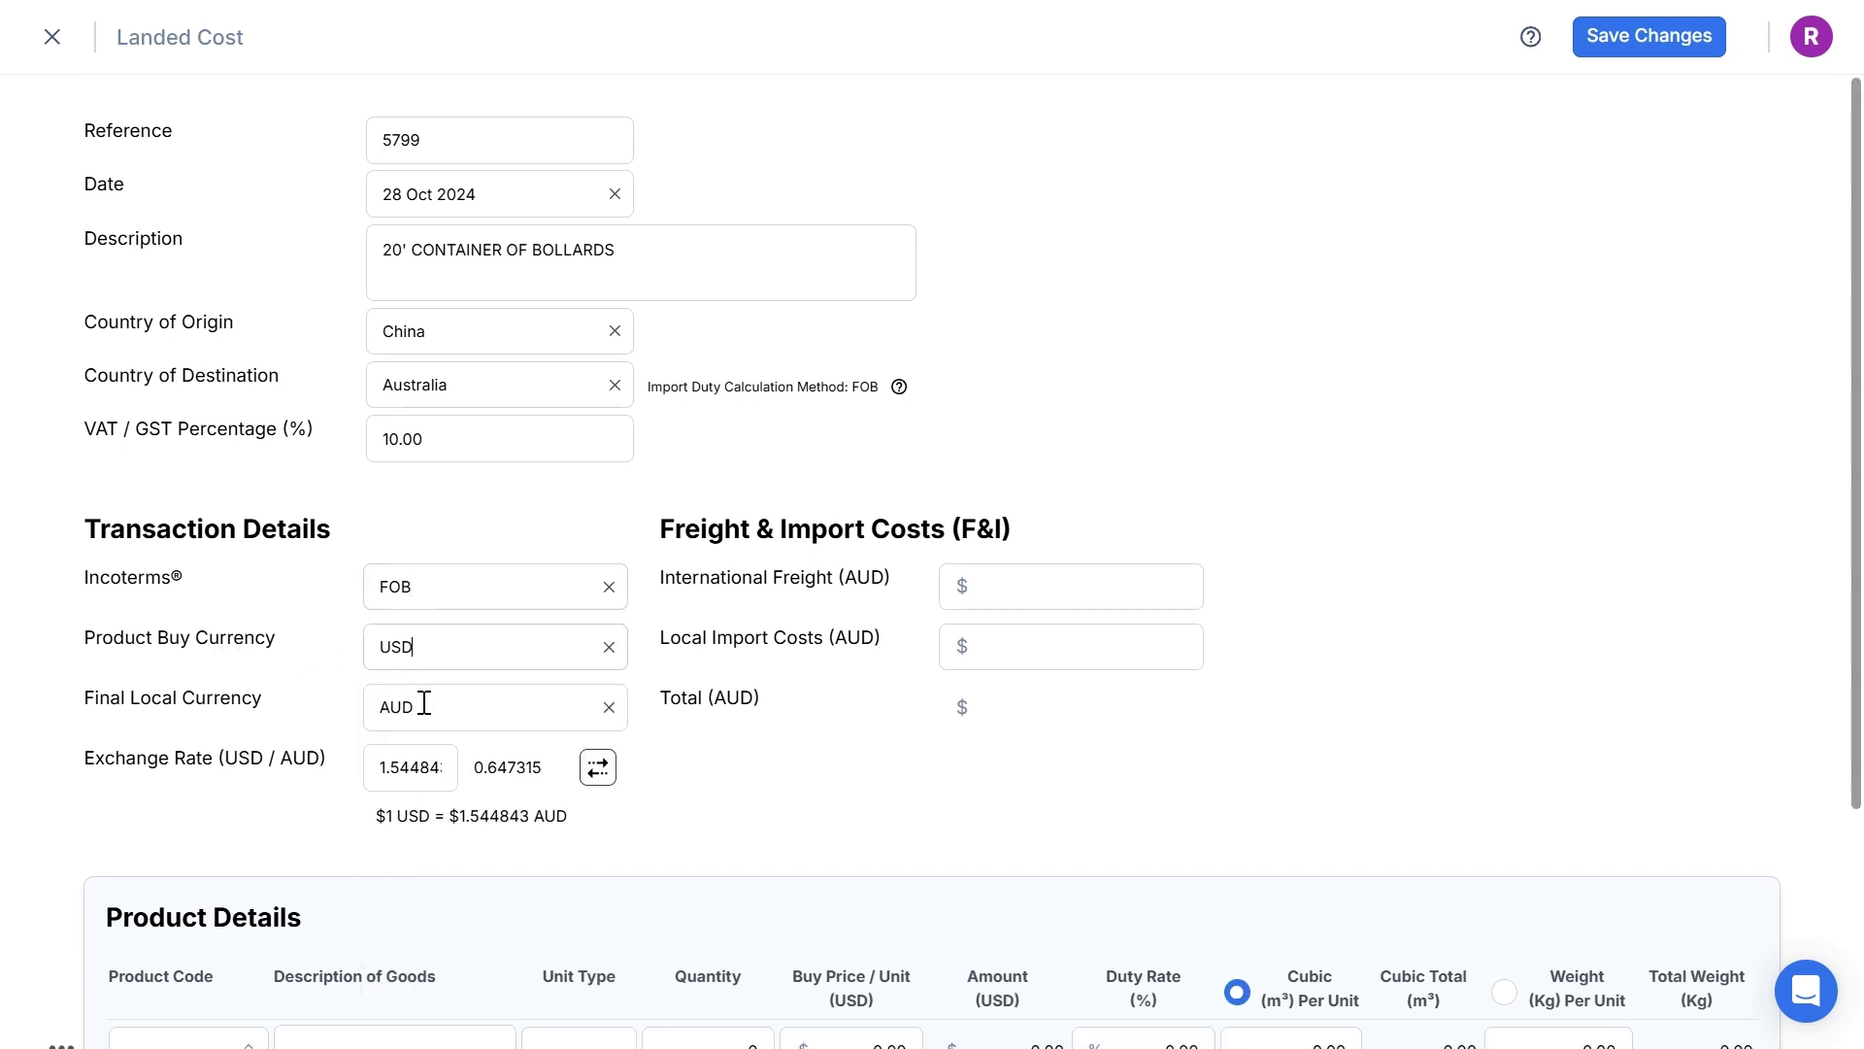
Enter international freight of 1900 and local import costs of 2200 AUD
click(1134, 589)
text(1900)
click(1301, 612)
click(1176, 637)
text(2200)
click(1262, 652)
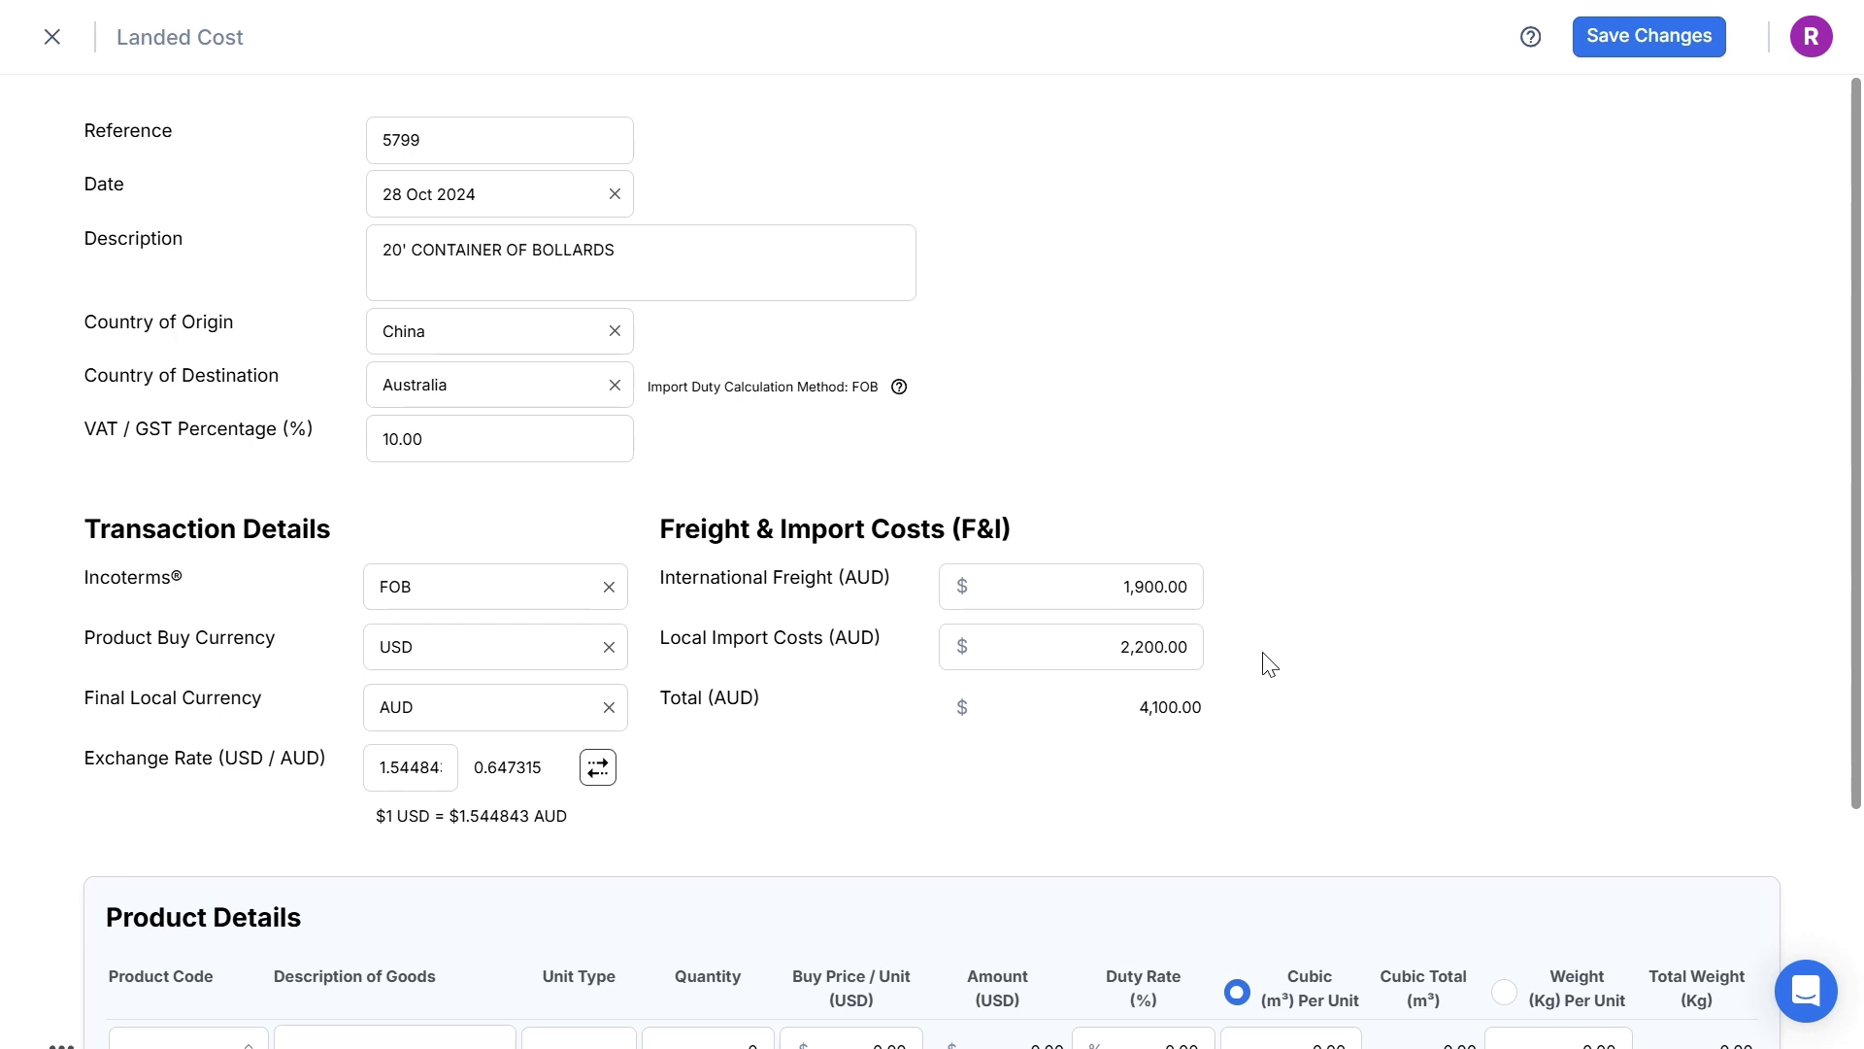
Add the B10CM2 recycled plastic bollard as the first product line, quantity 250
scroll(1269, 665, down, 3)
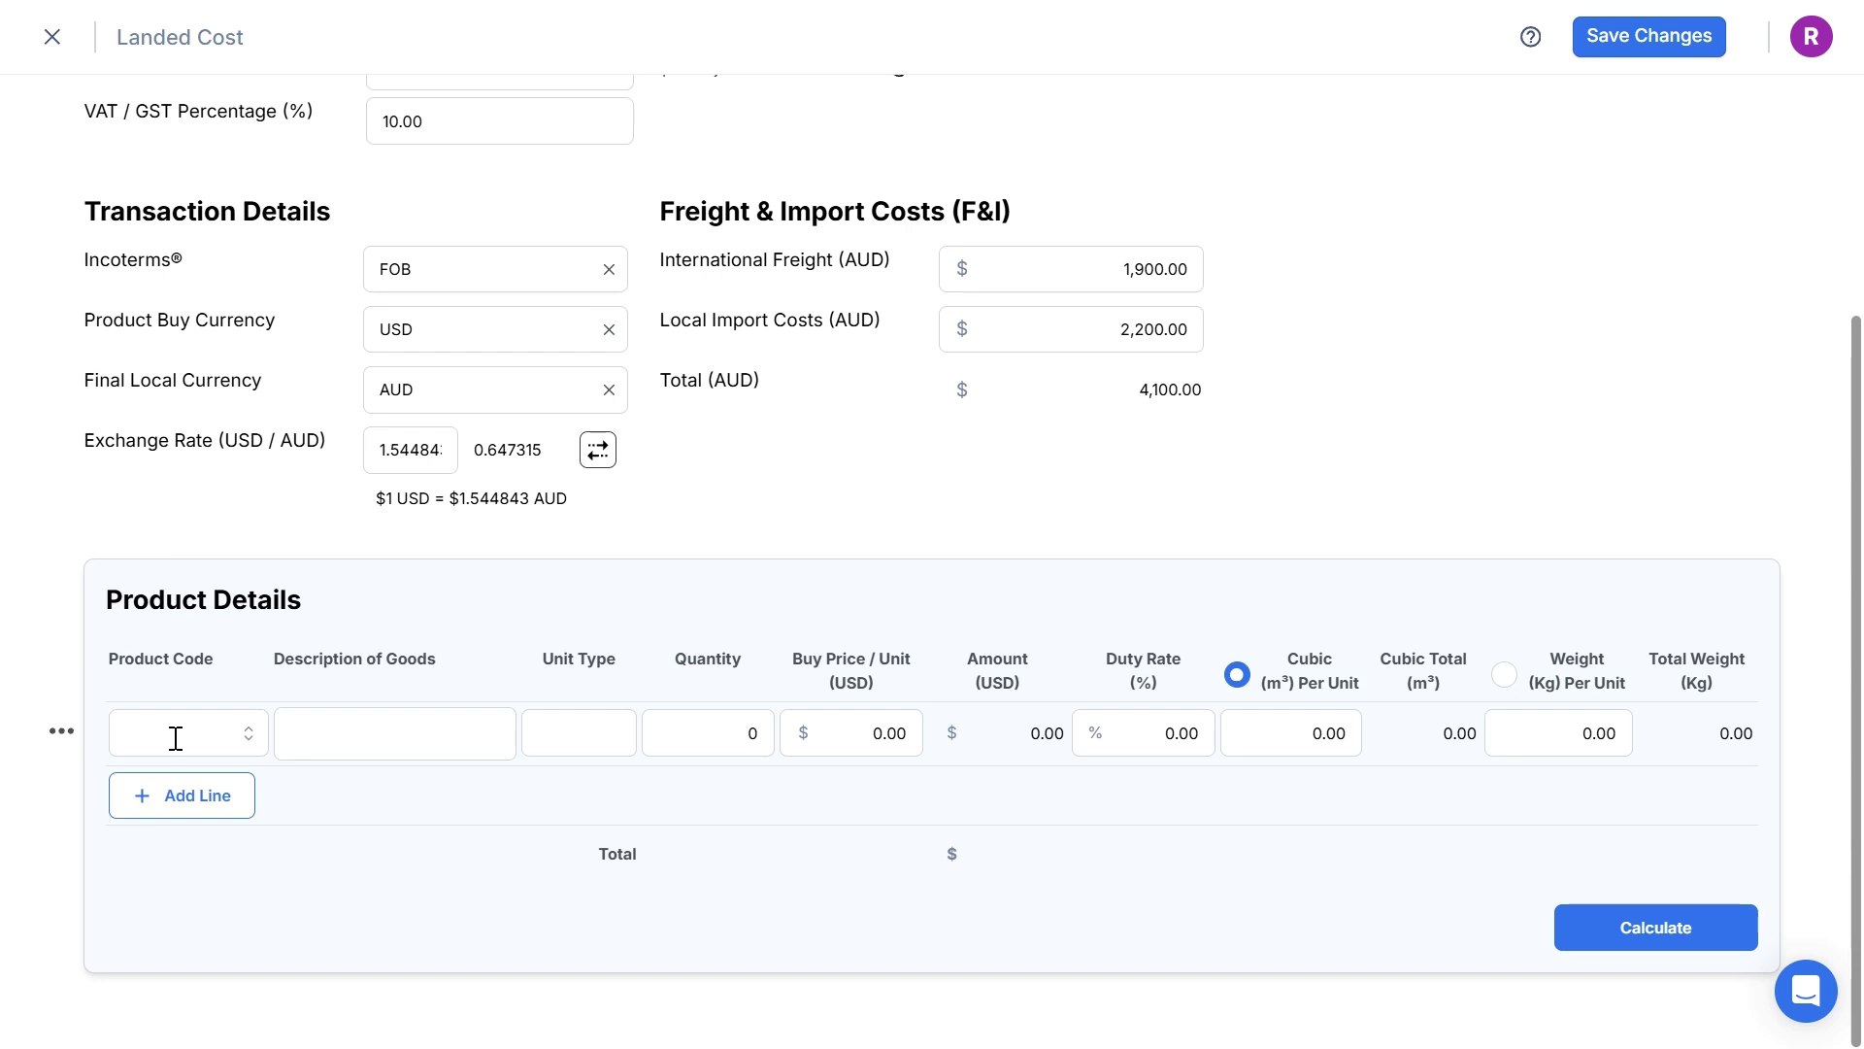
click(176, 738)
text(BOLL)
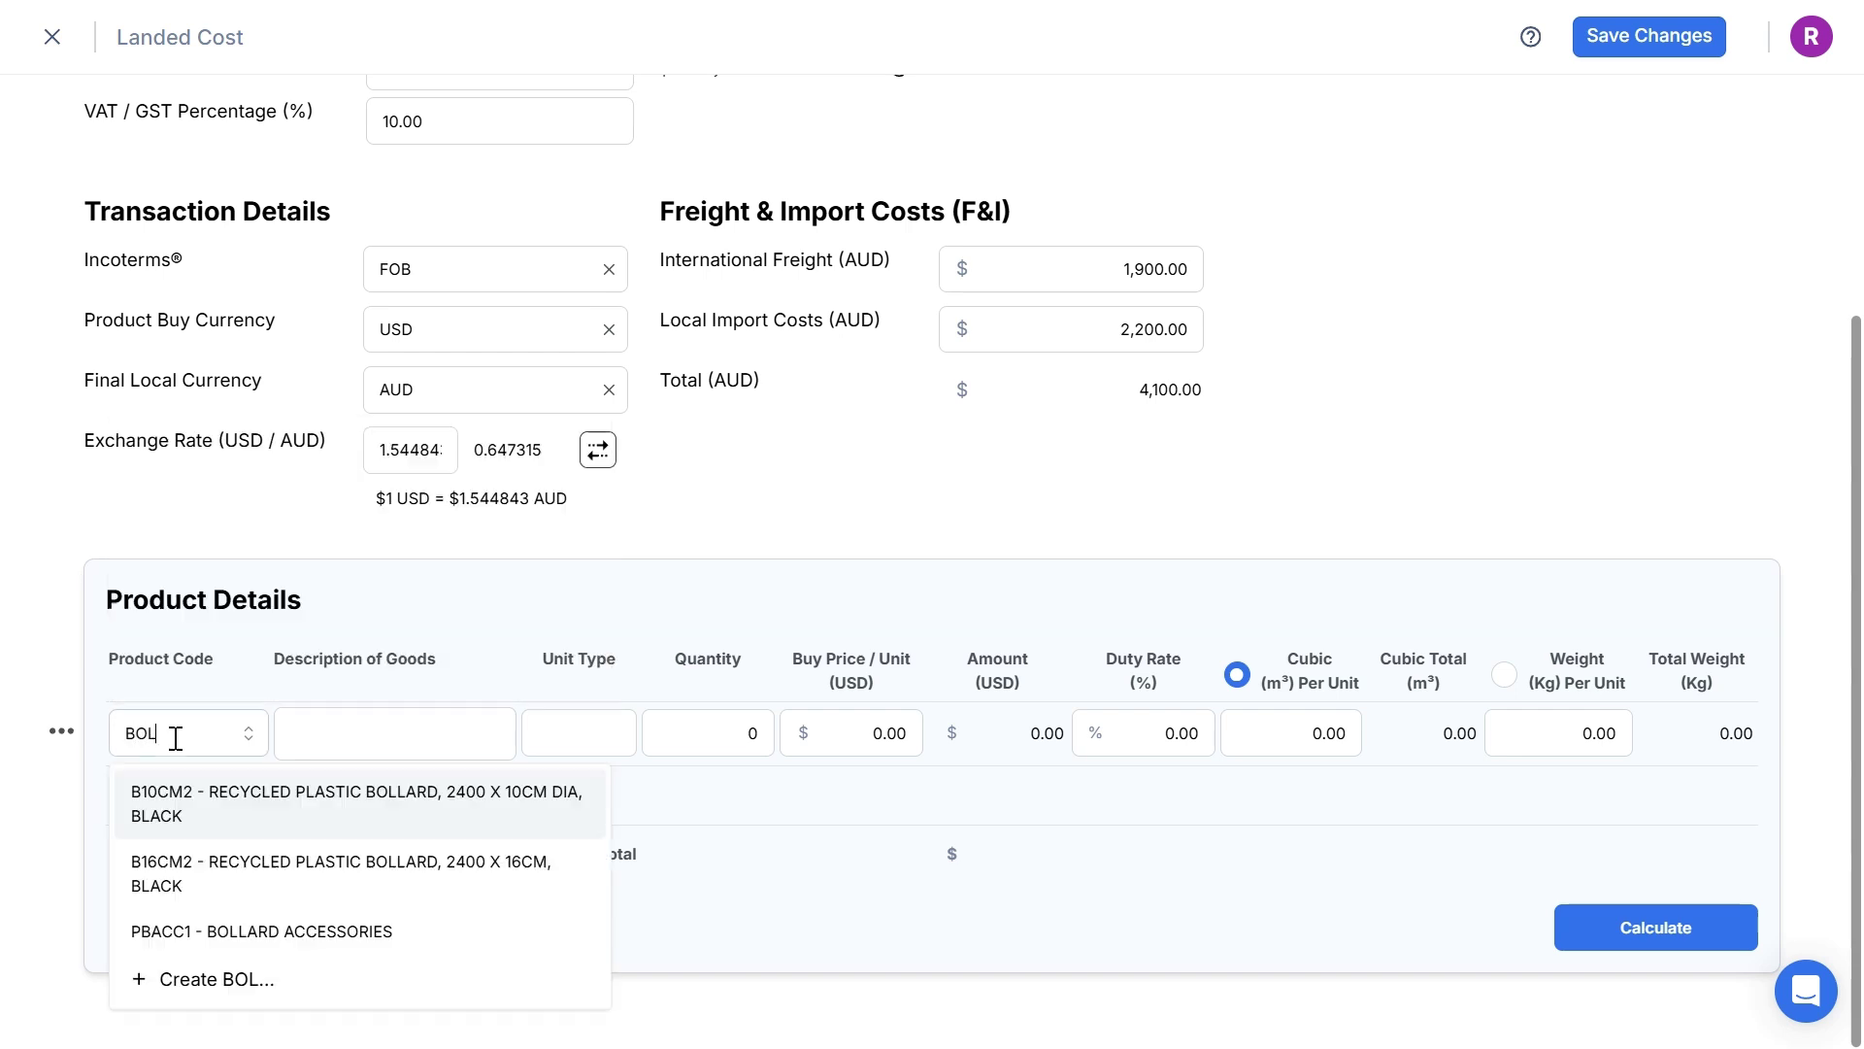
click(208, 781)
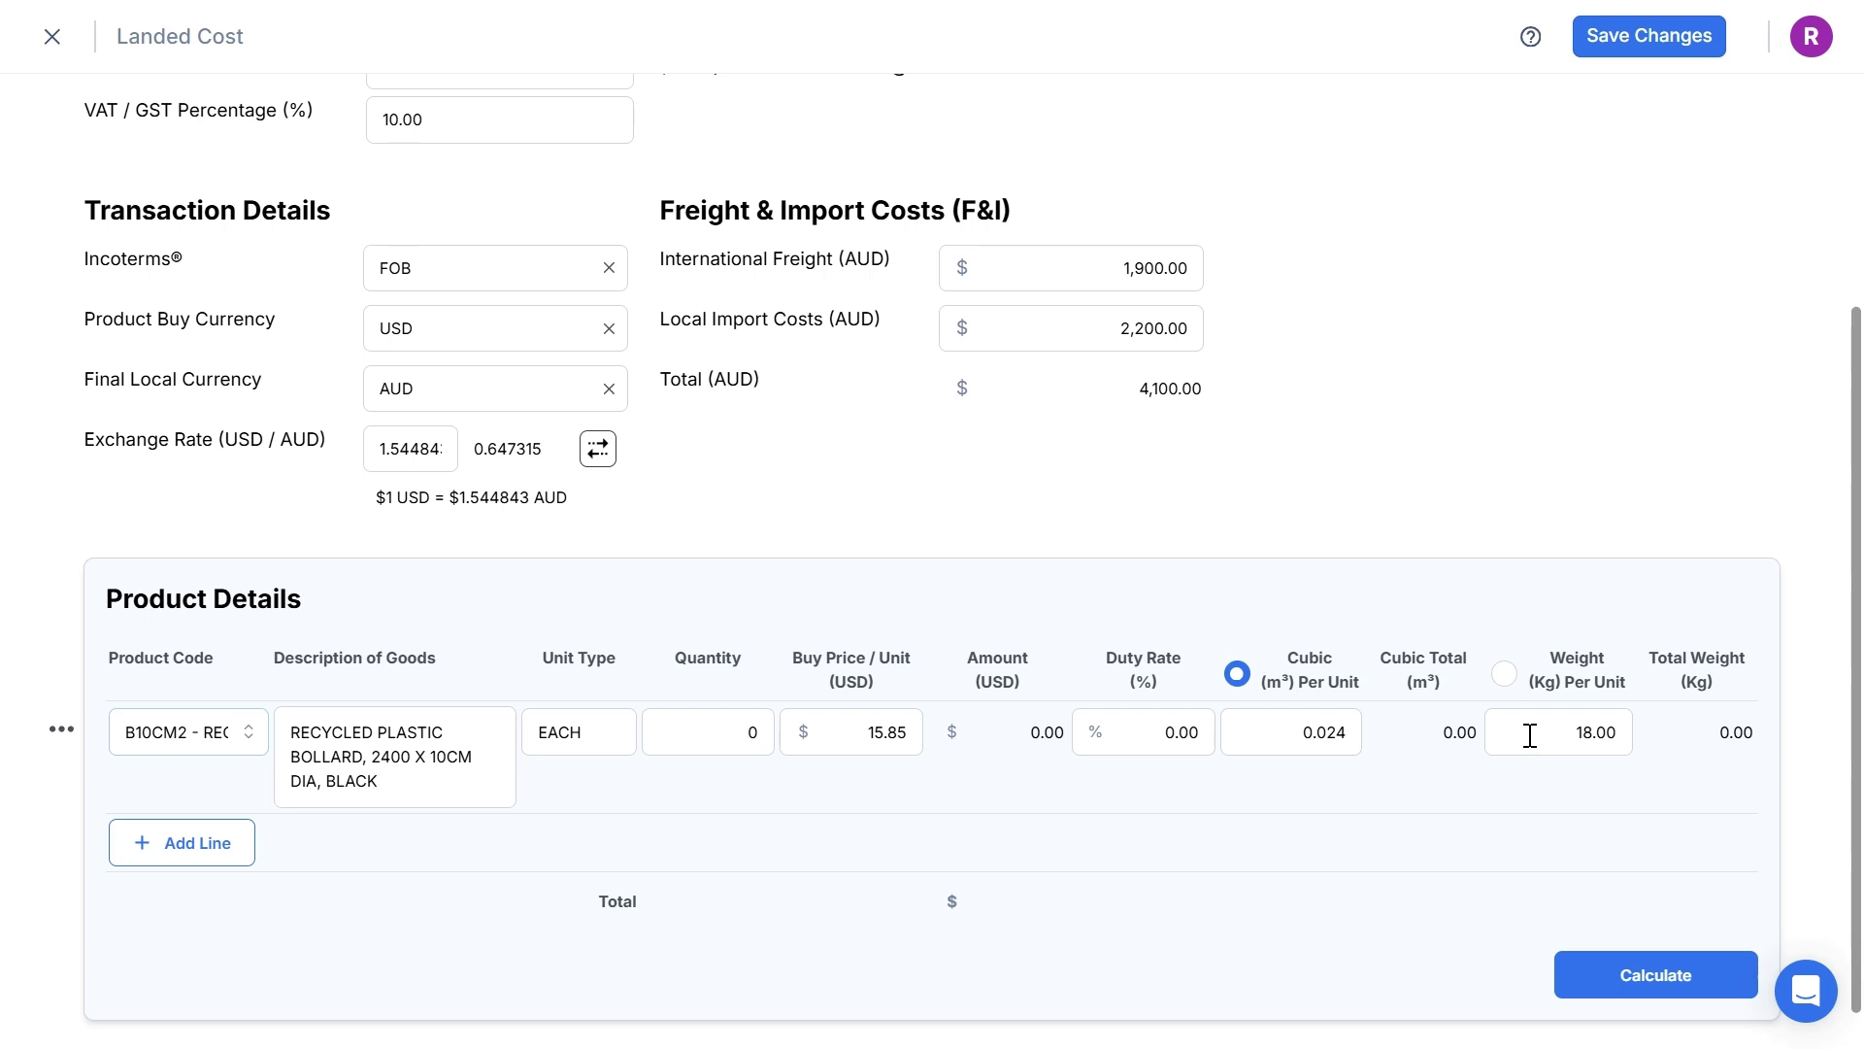
click(731, 730)
text(250)
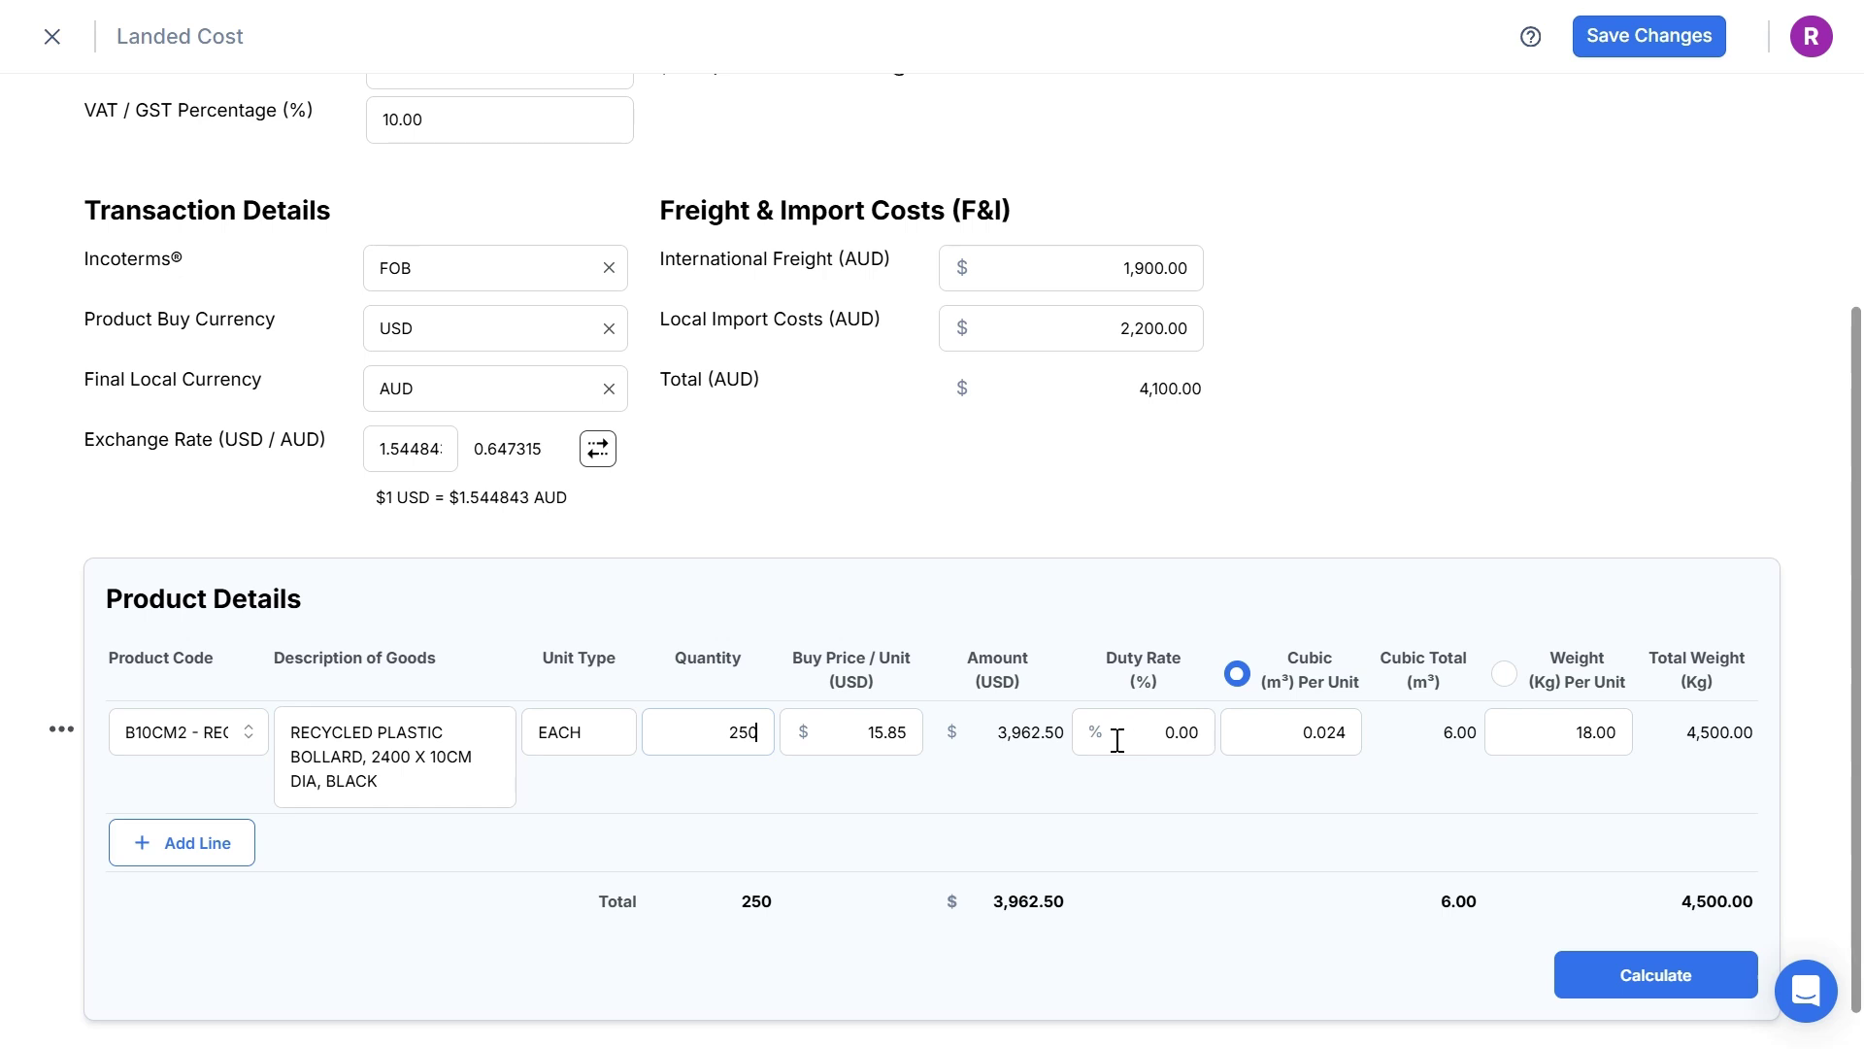
click(213, 856)
click(211, 845)
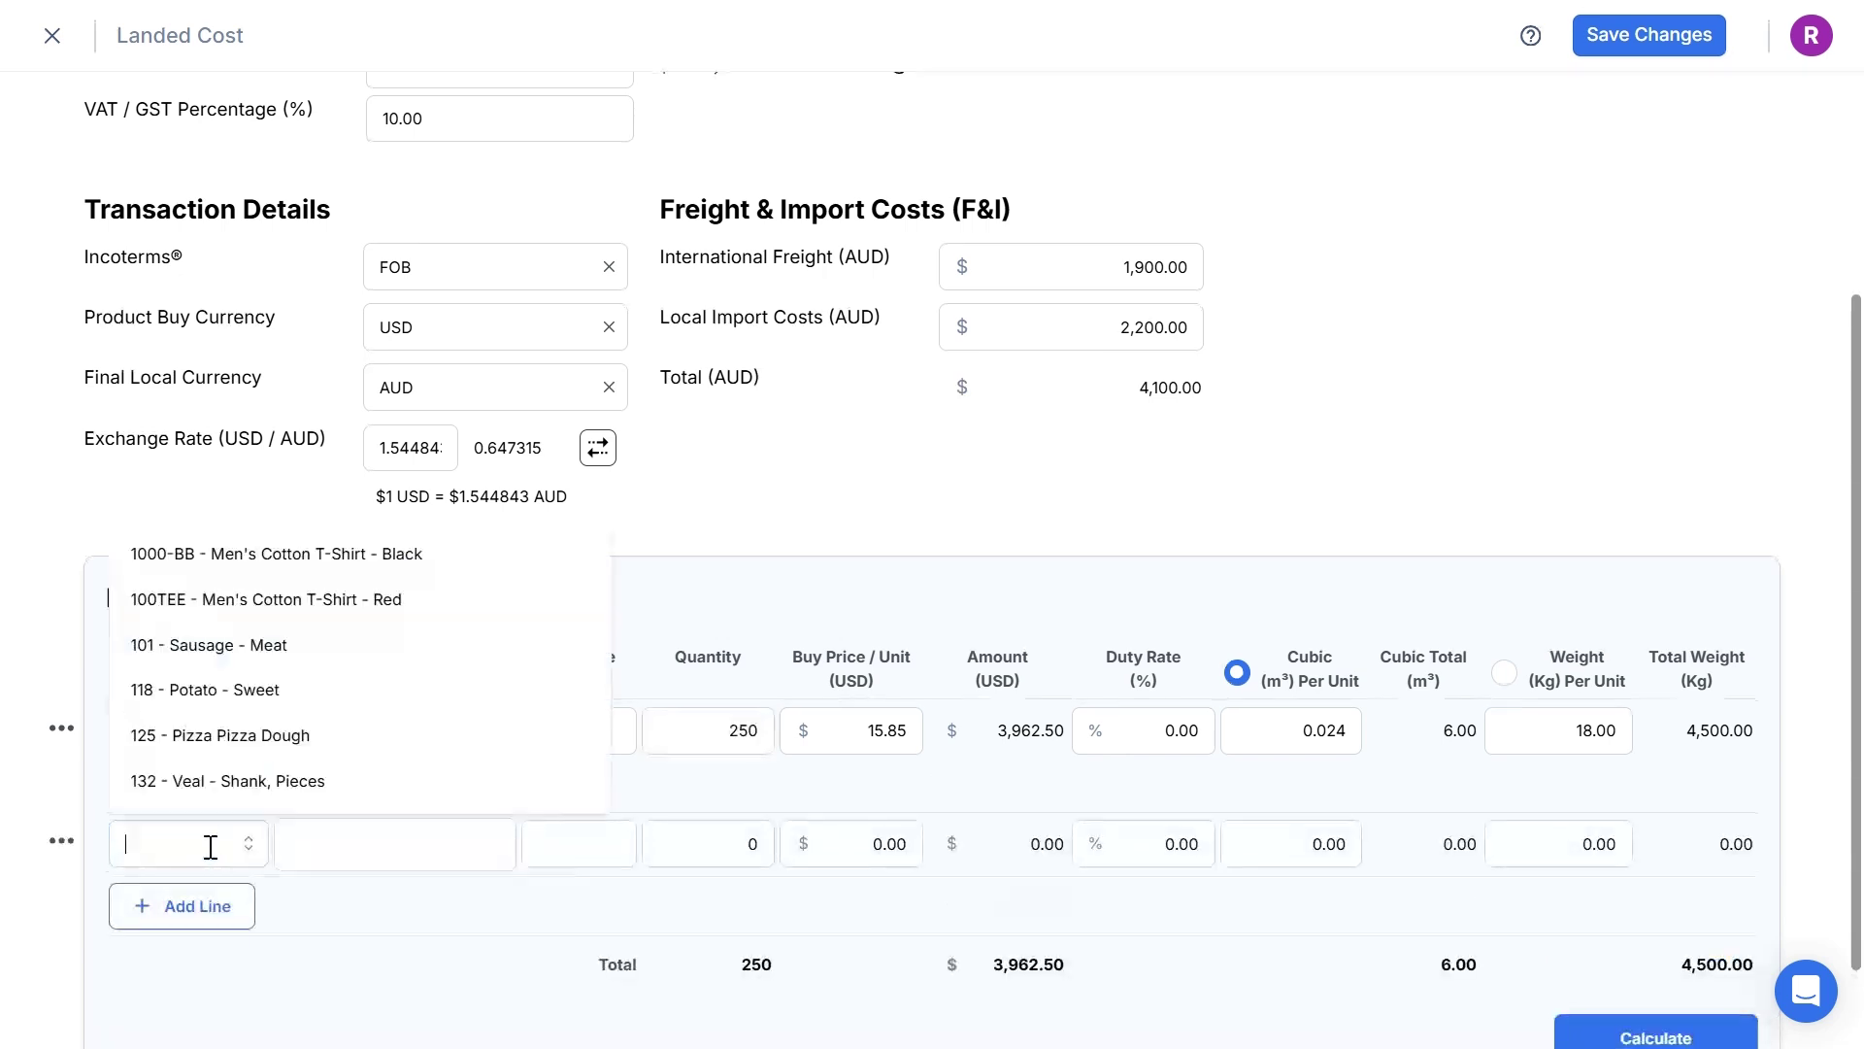
text(BOLL)
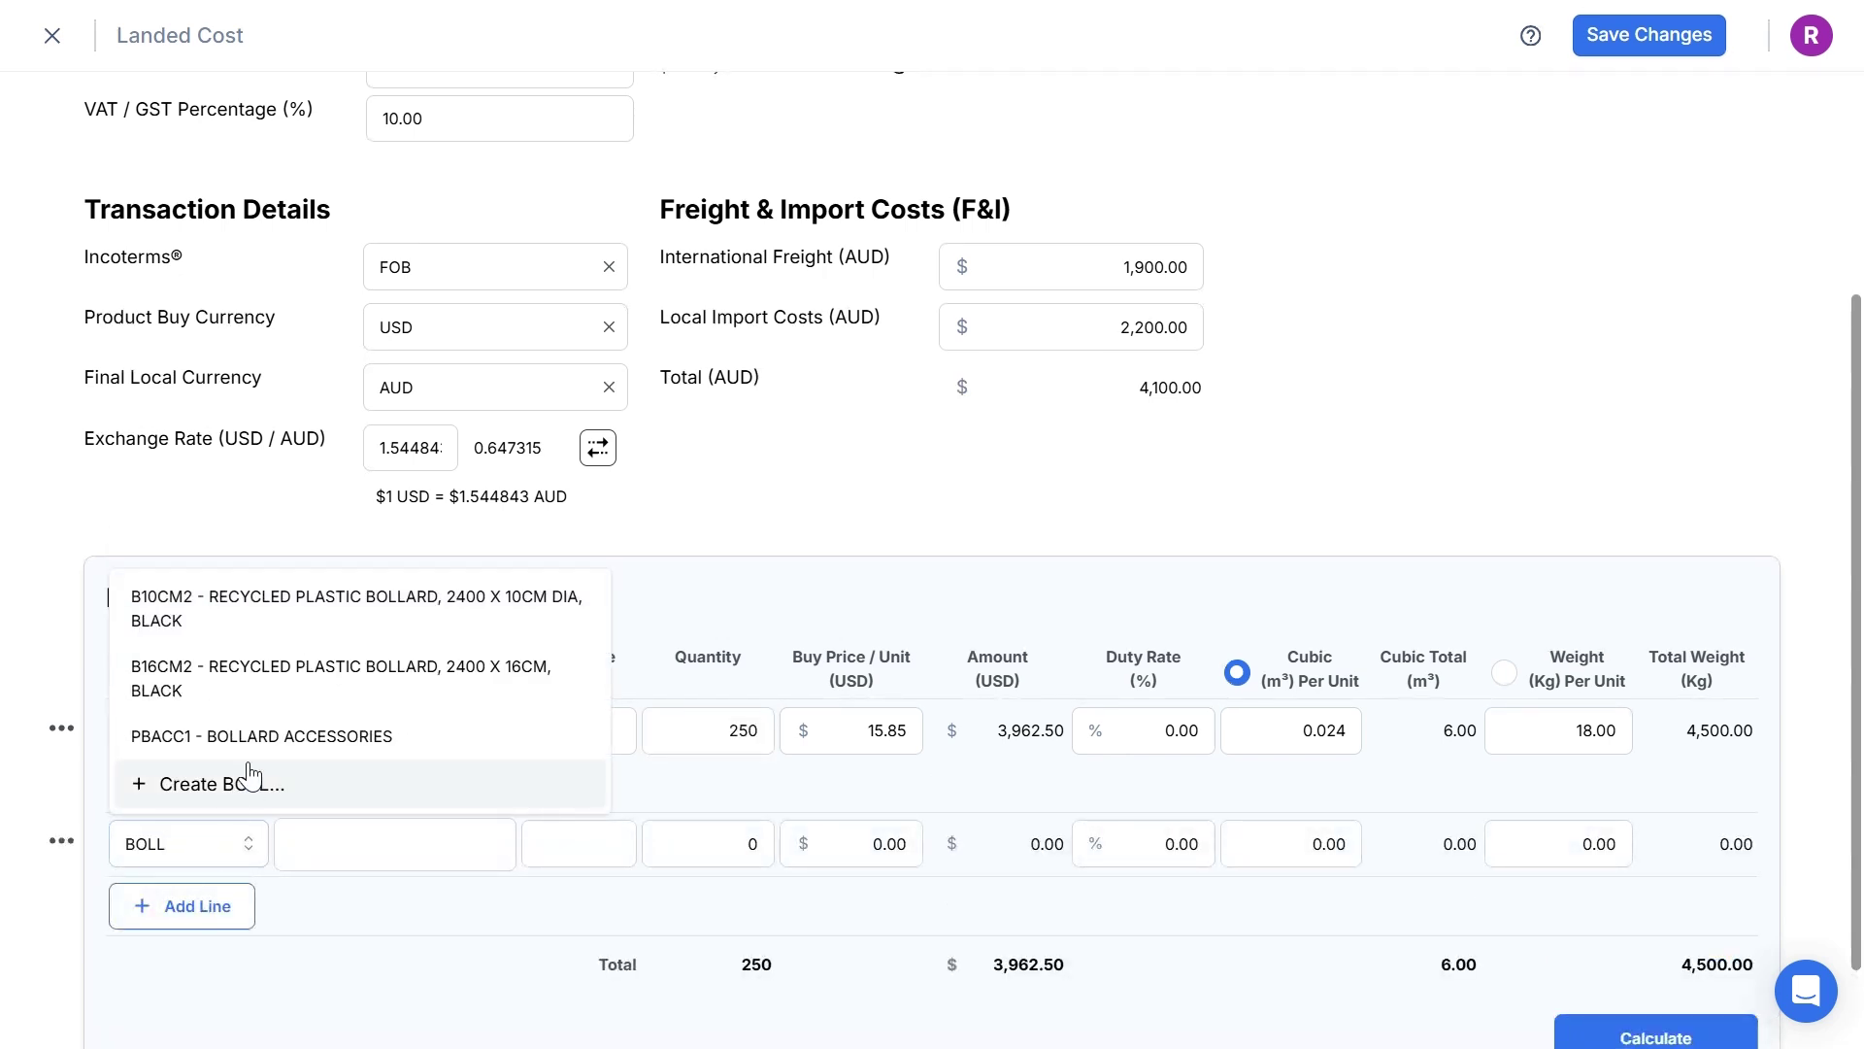
click(272, 697)
click(708, 842)
text(250)
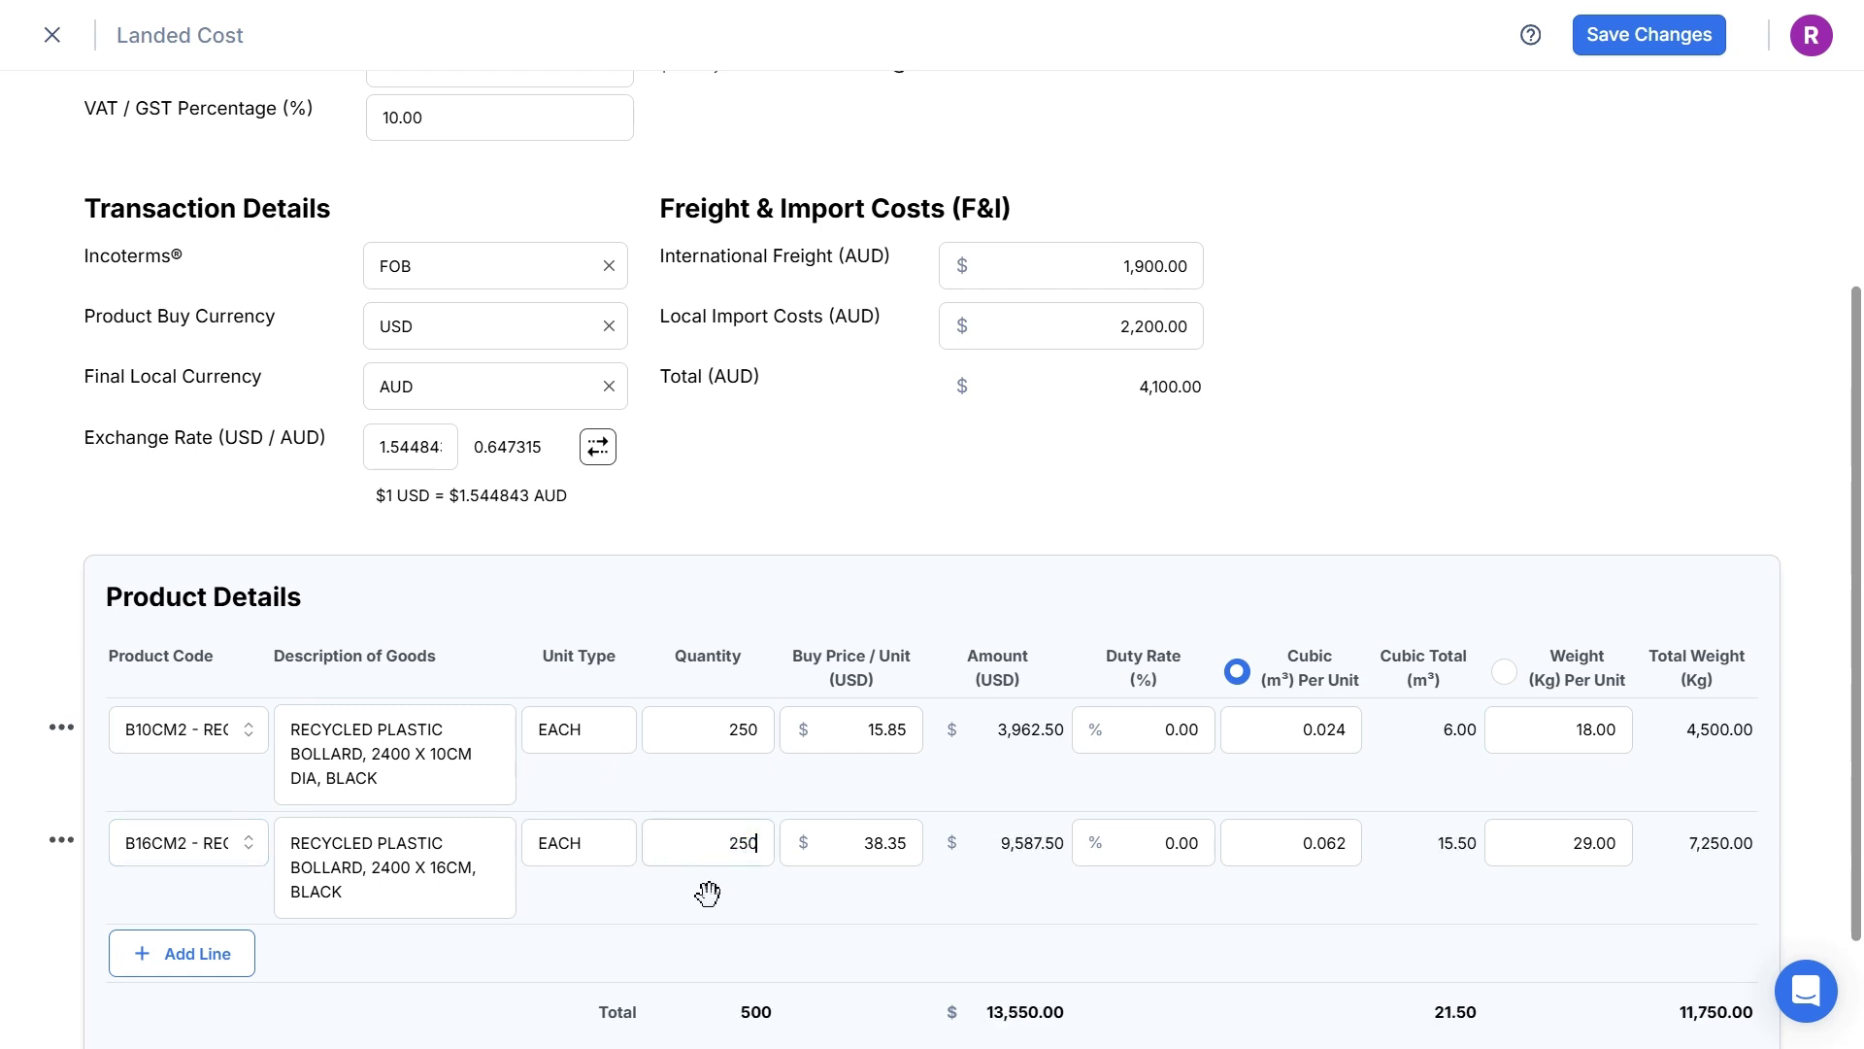
scroll(199, 796, down, 2)
click(199, 796)
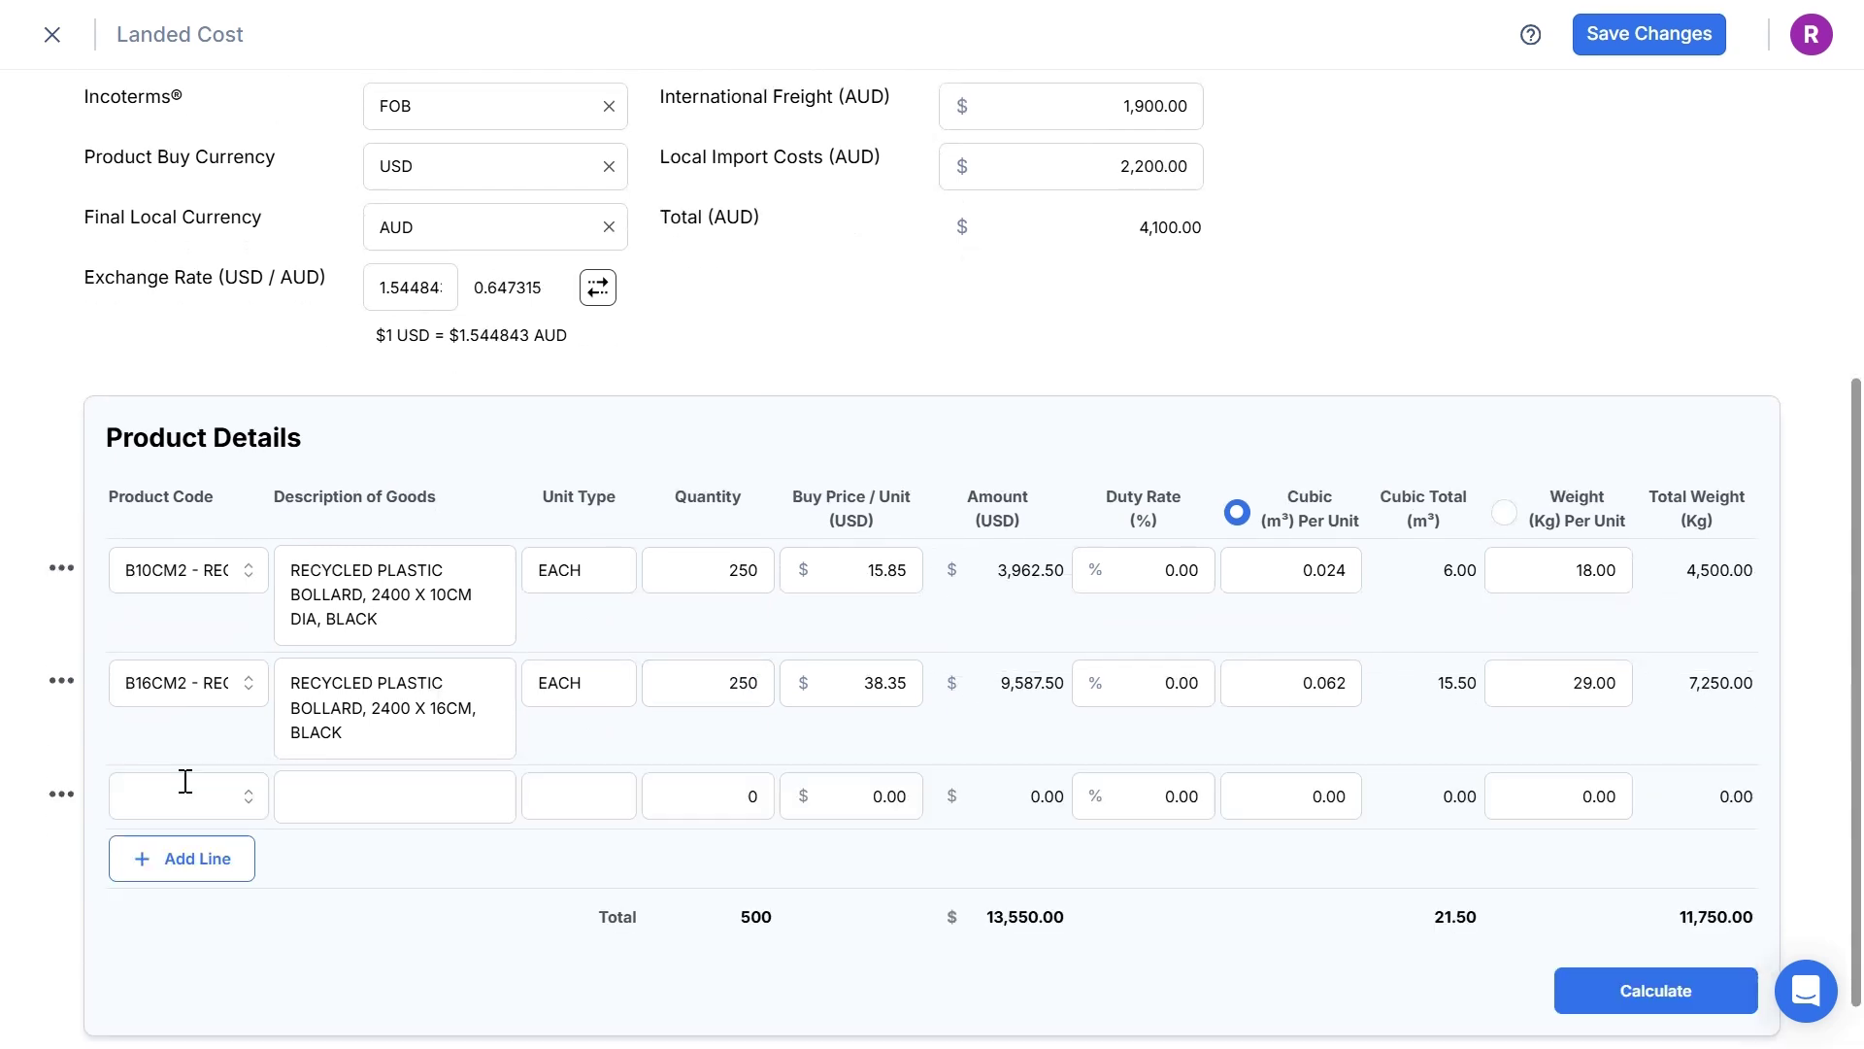
click(195, 794)
text(BOLL)
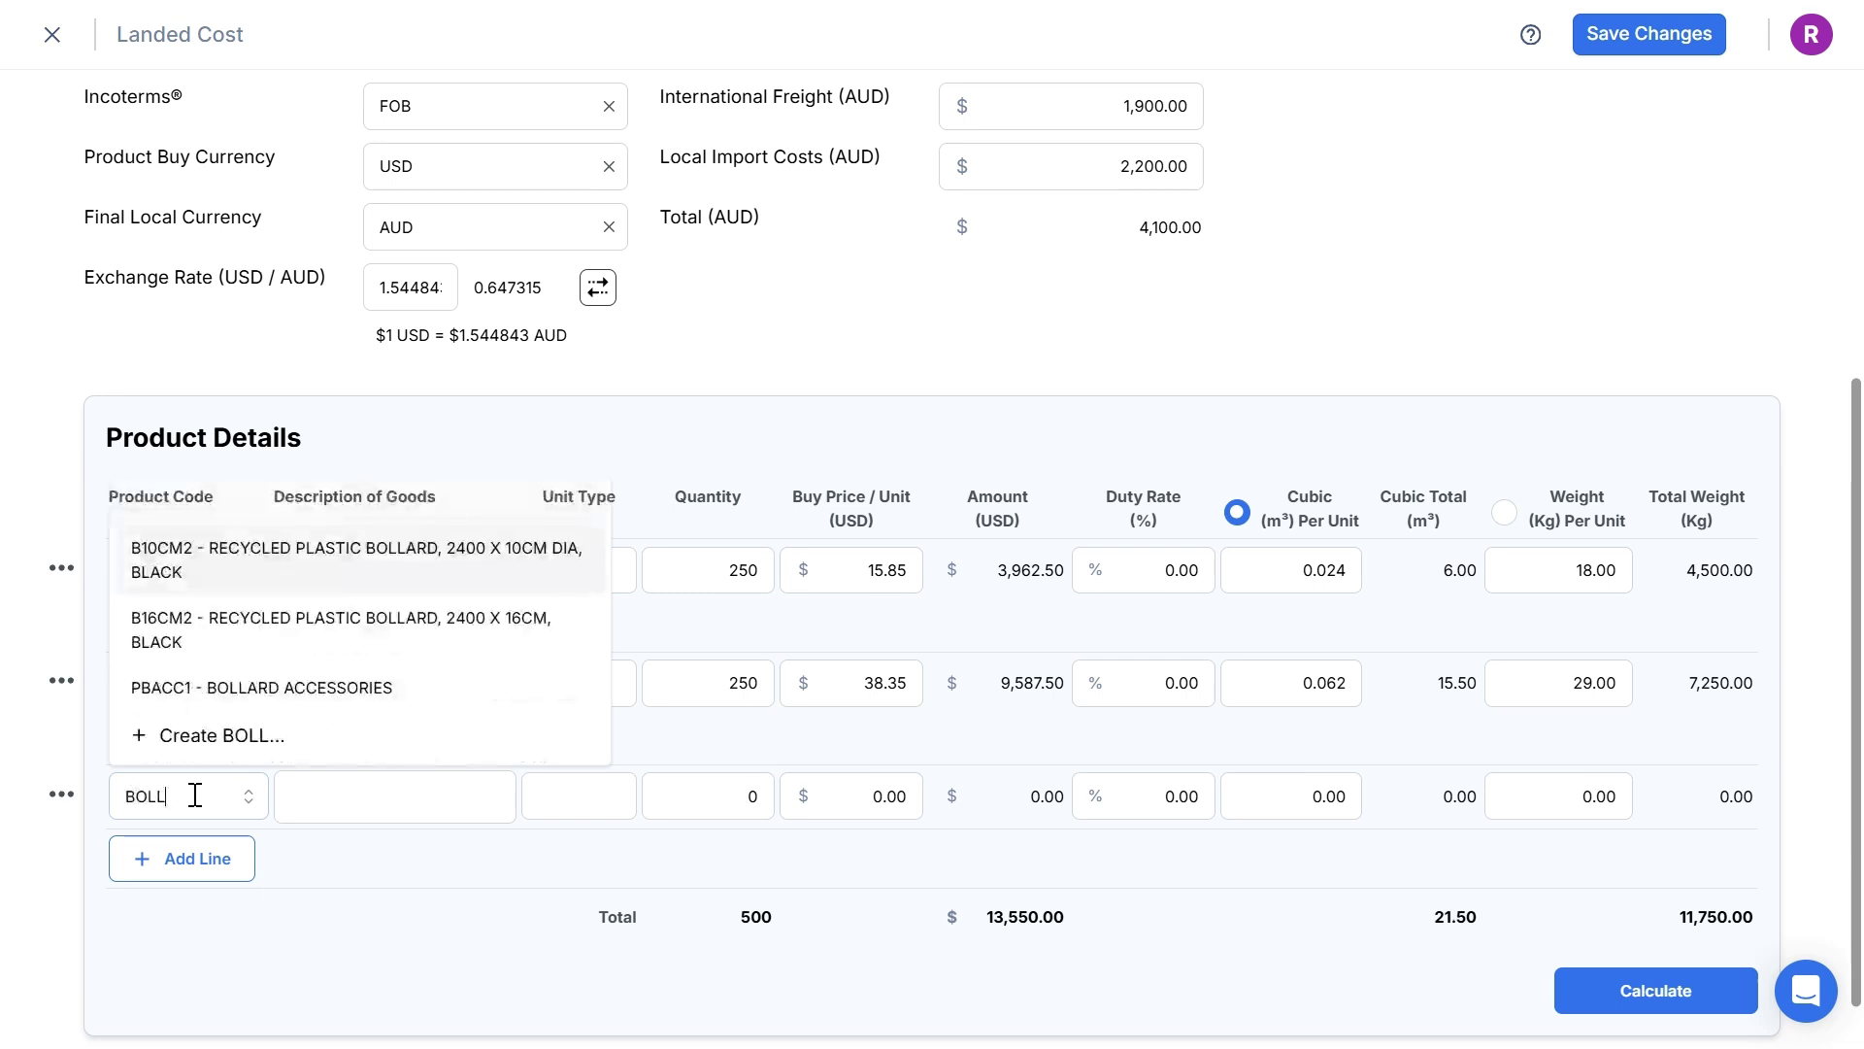
click(280, 689)
click(702, 800)
text(250)
key(Tab)
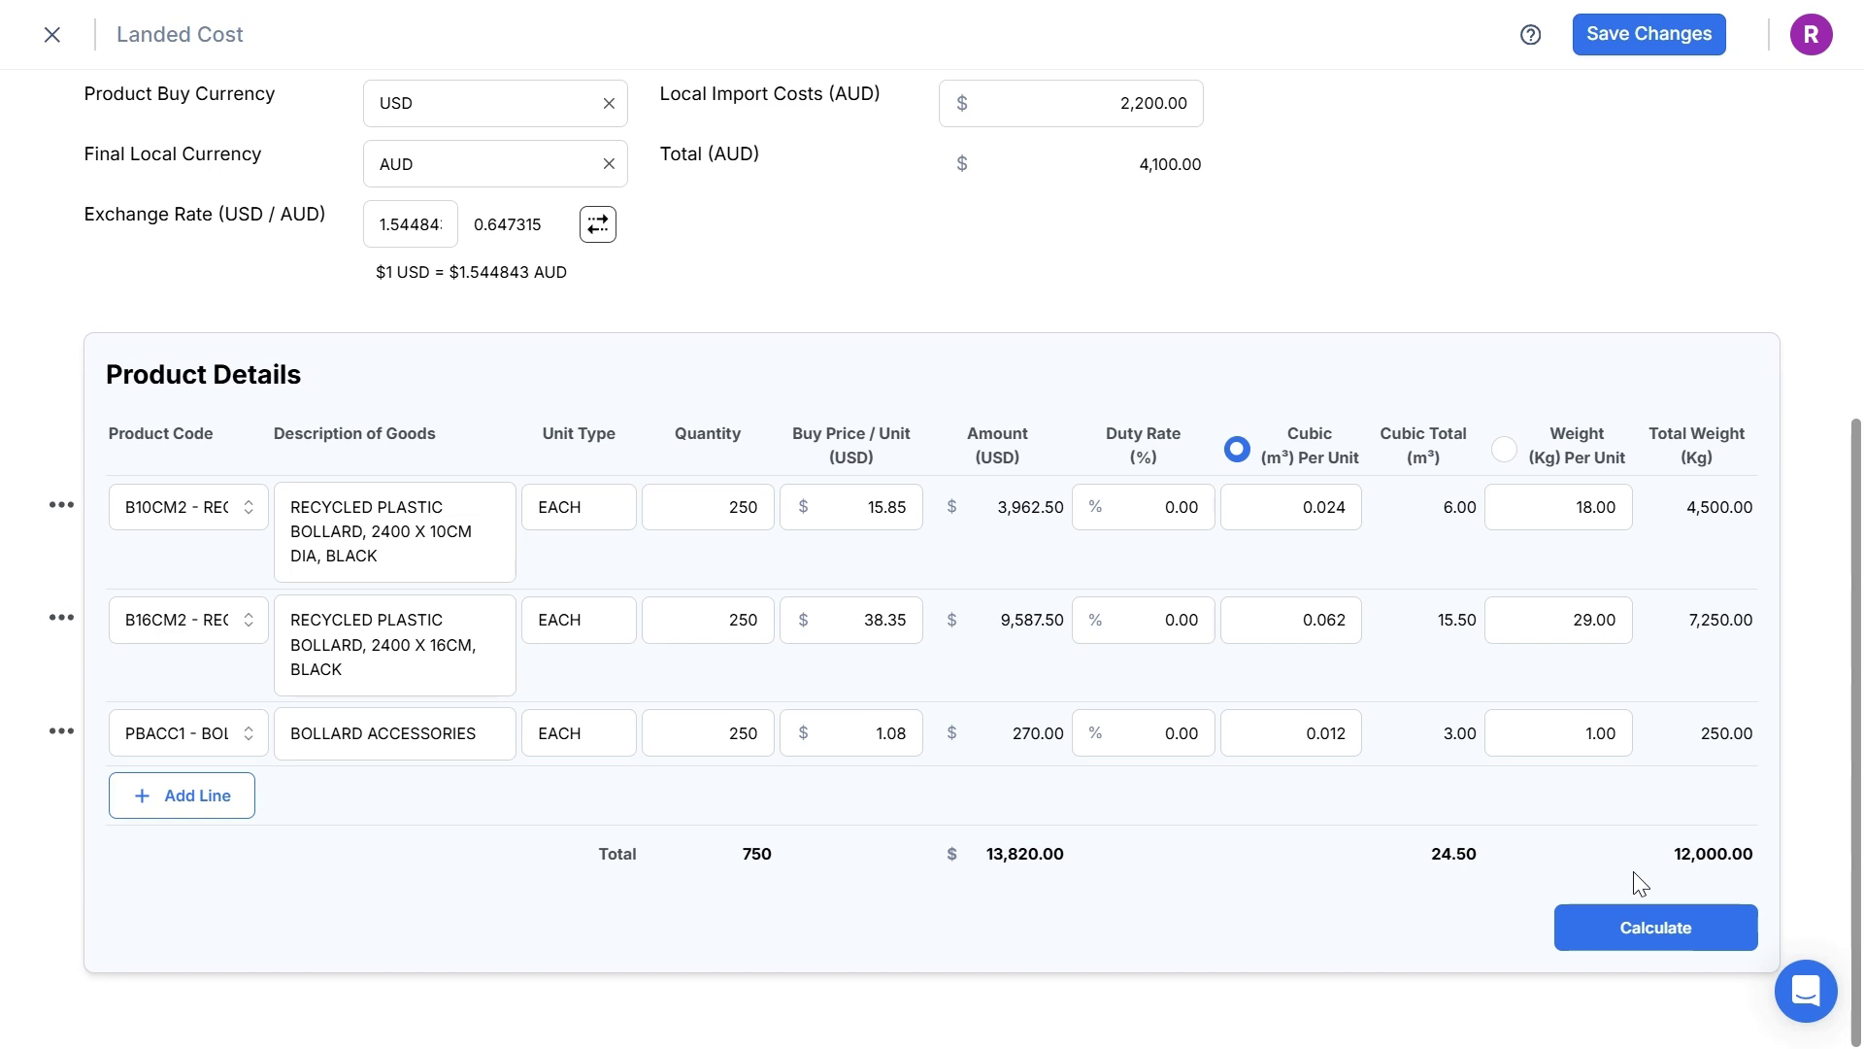
Calculate the landed costs and review the results table for all three products
click(1651, 930)
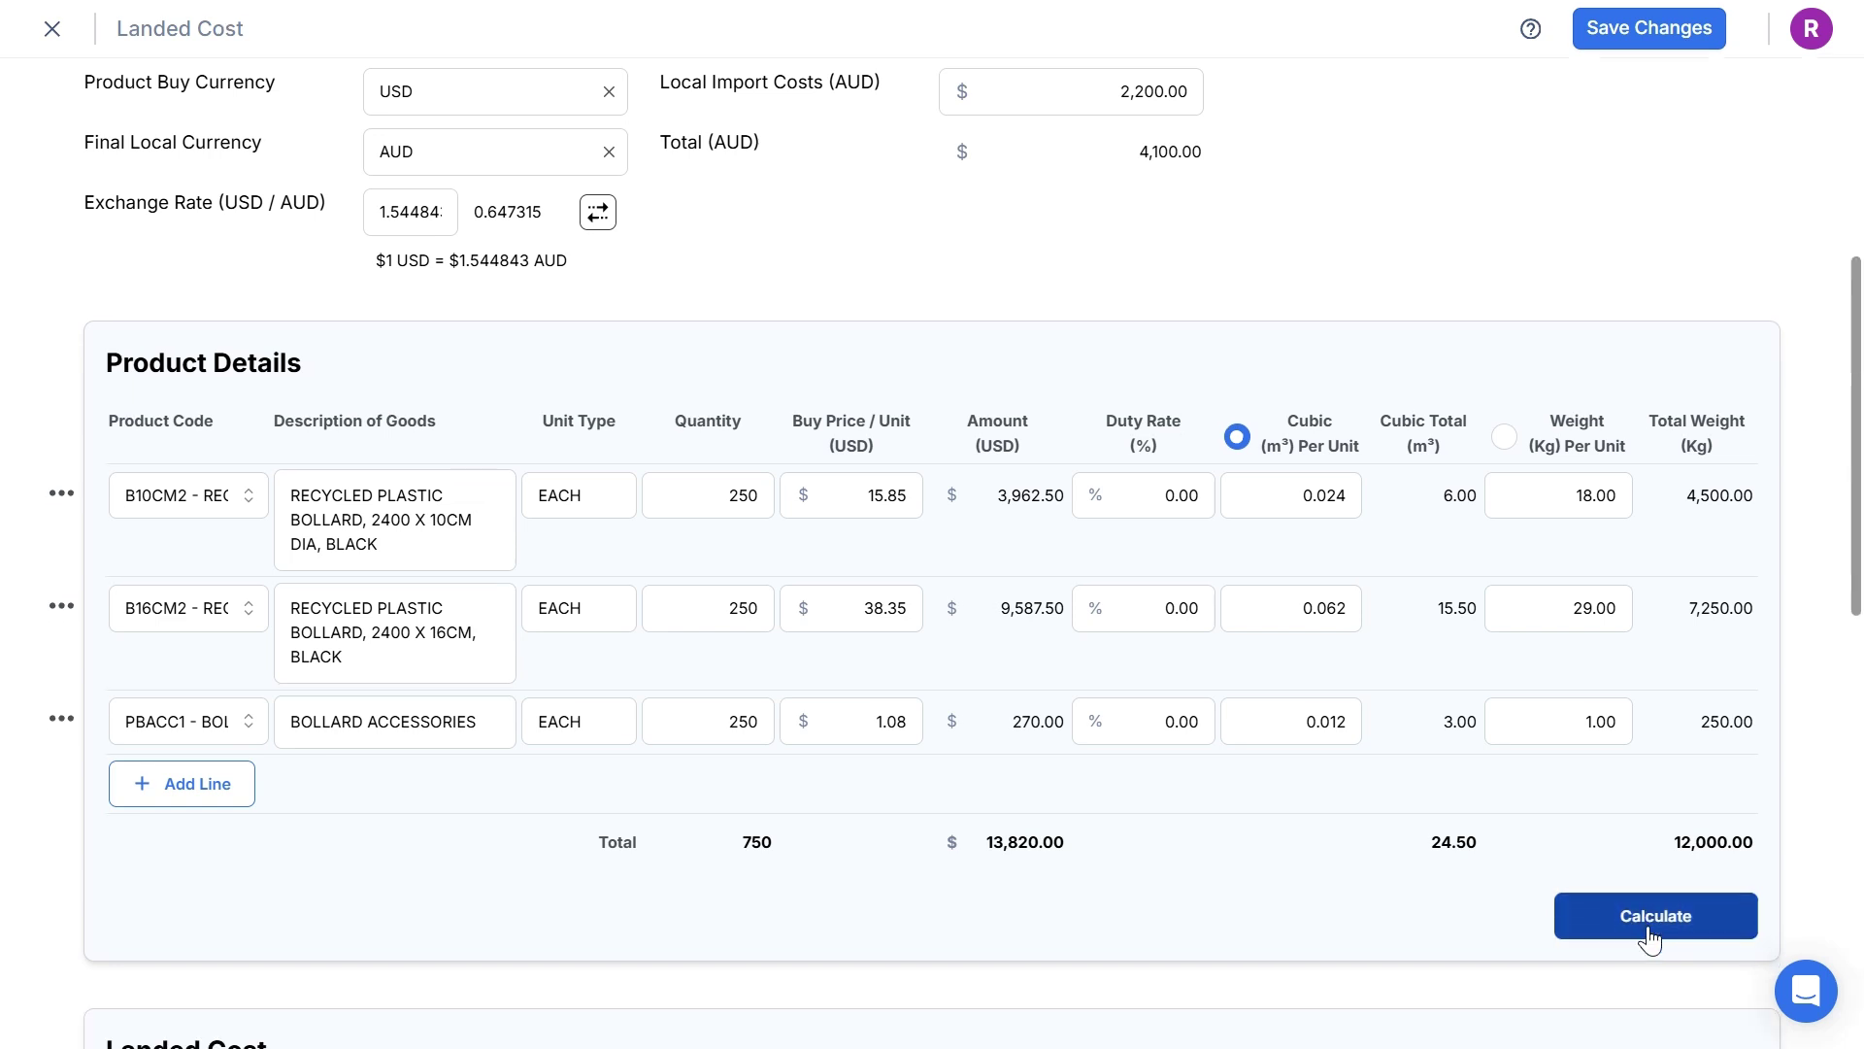
scroll(1402, 790, down, 5)
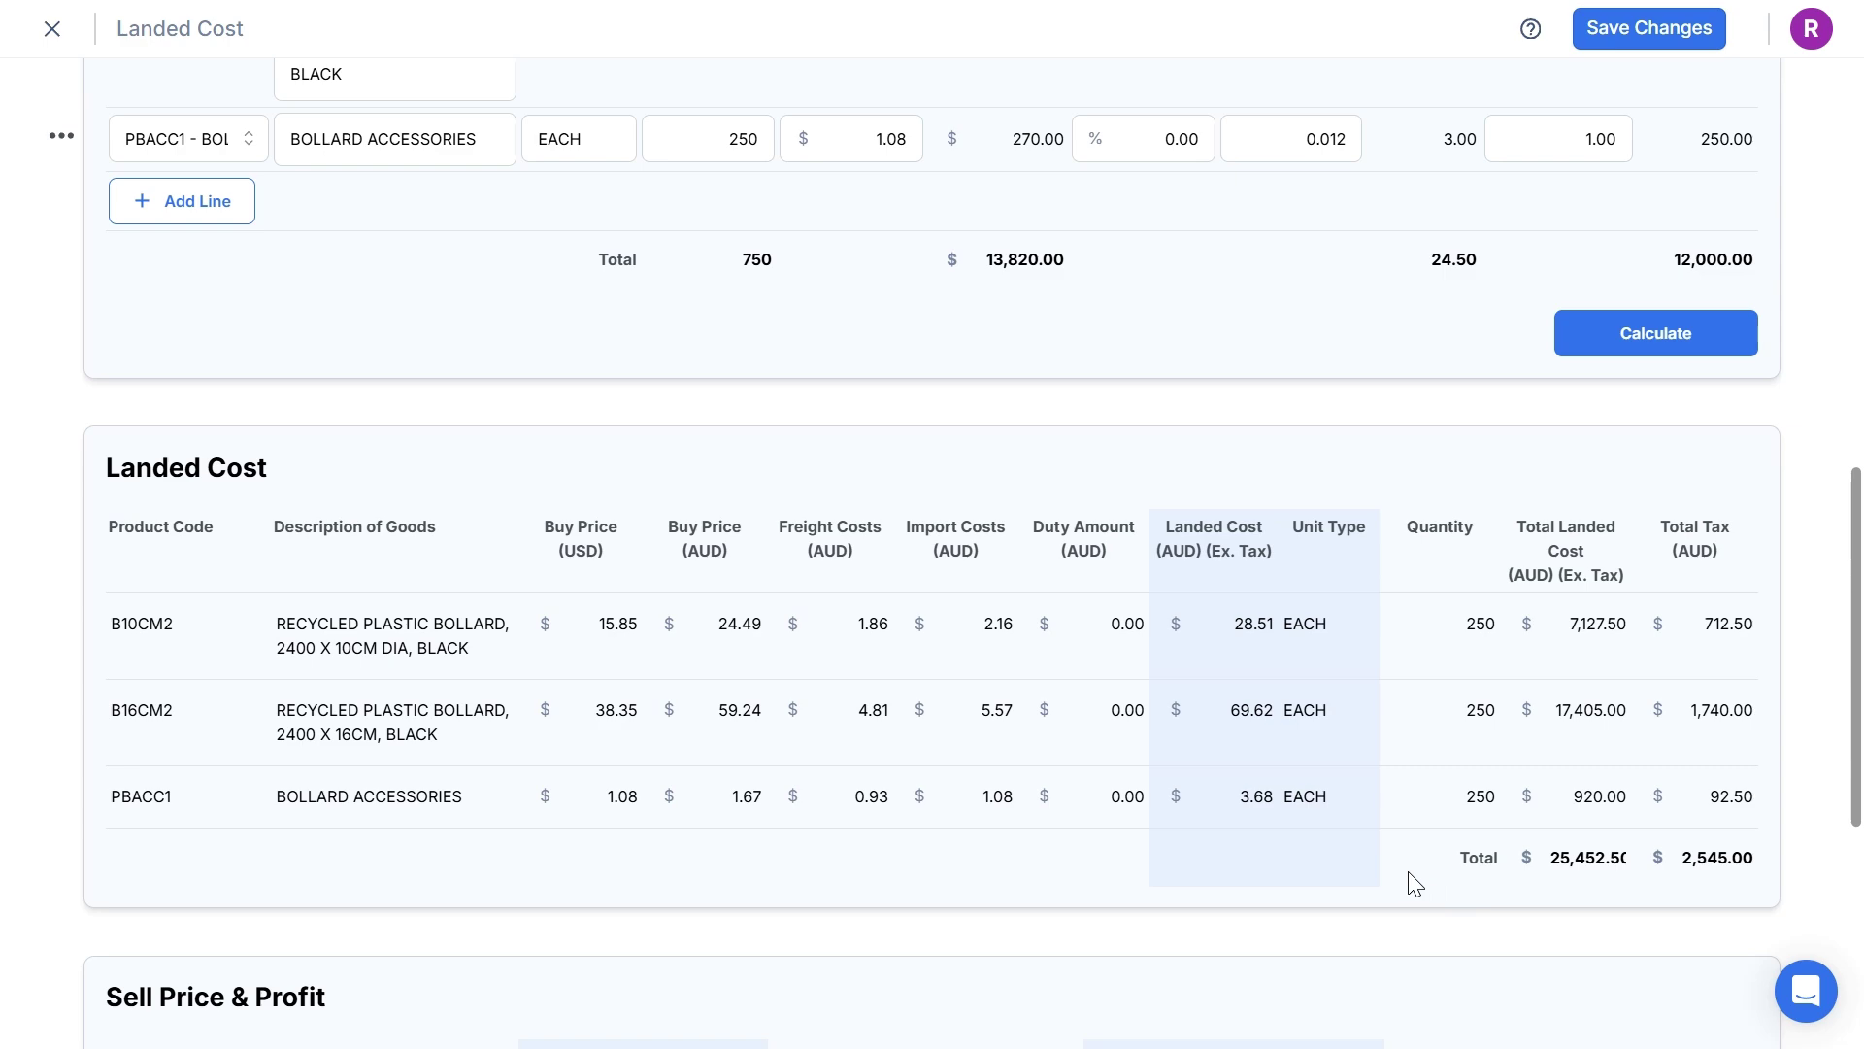
scroll(1409, 873, down, 5)
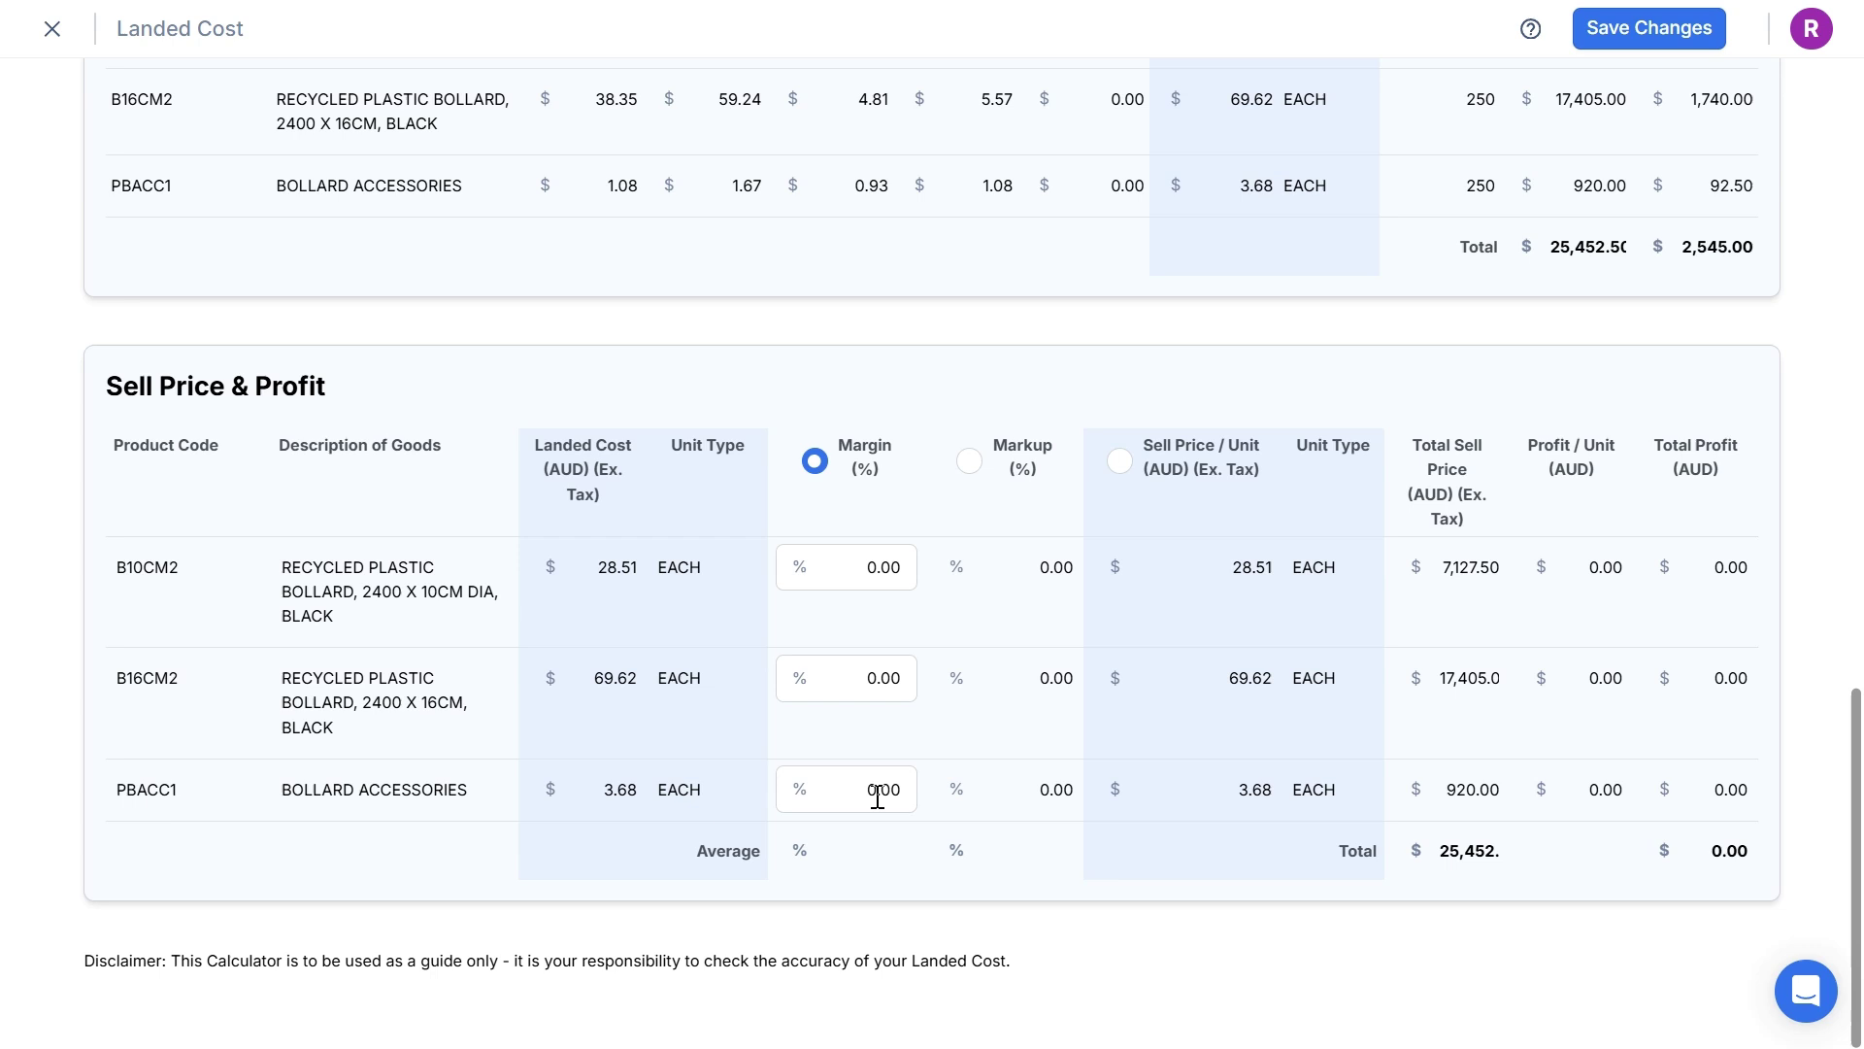
click(977, 476)
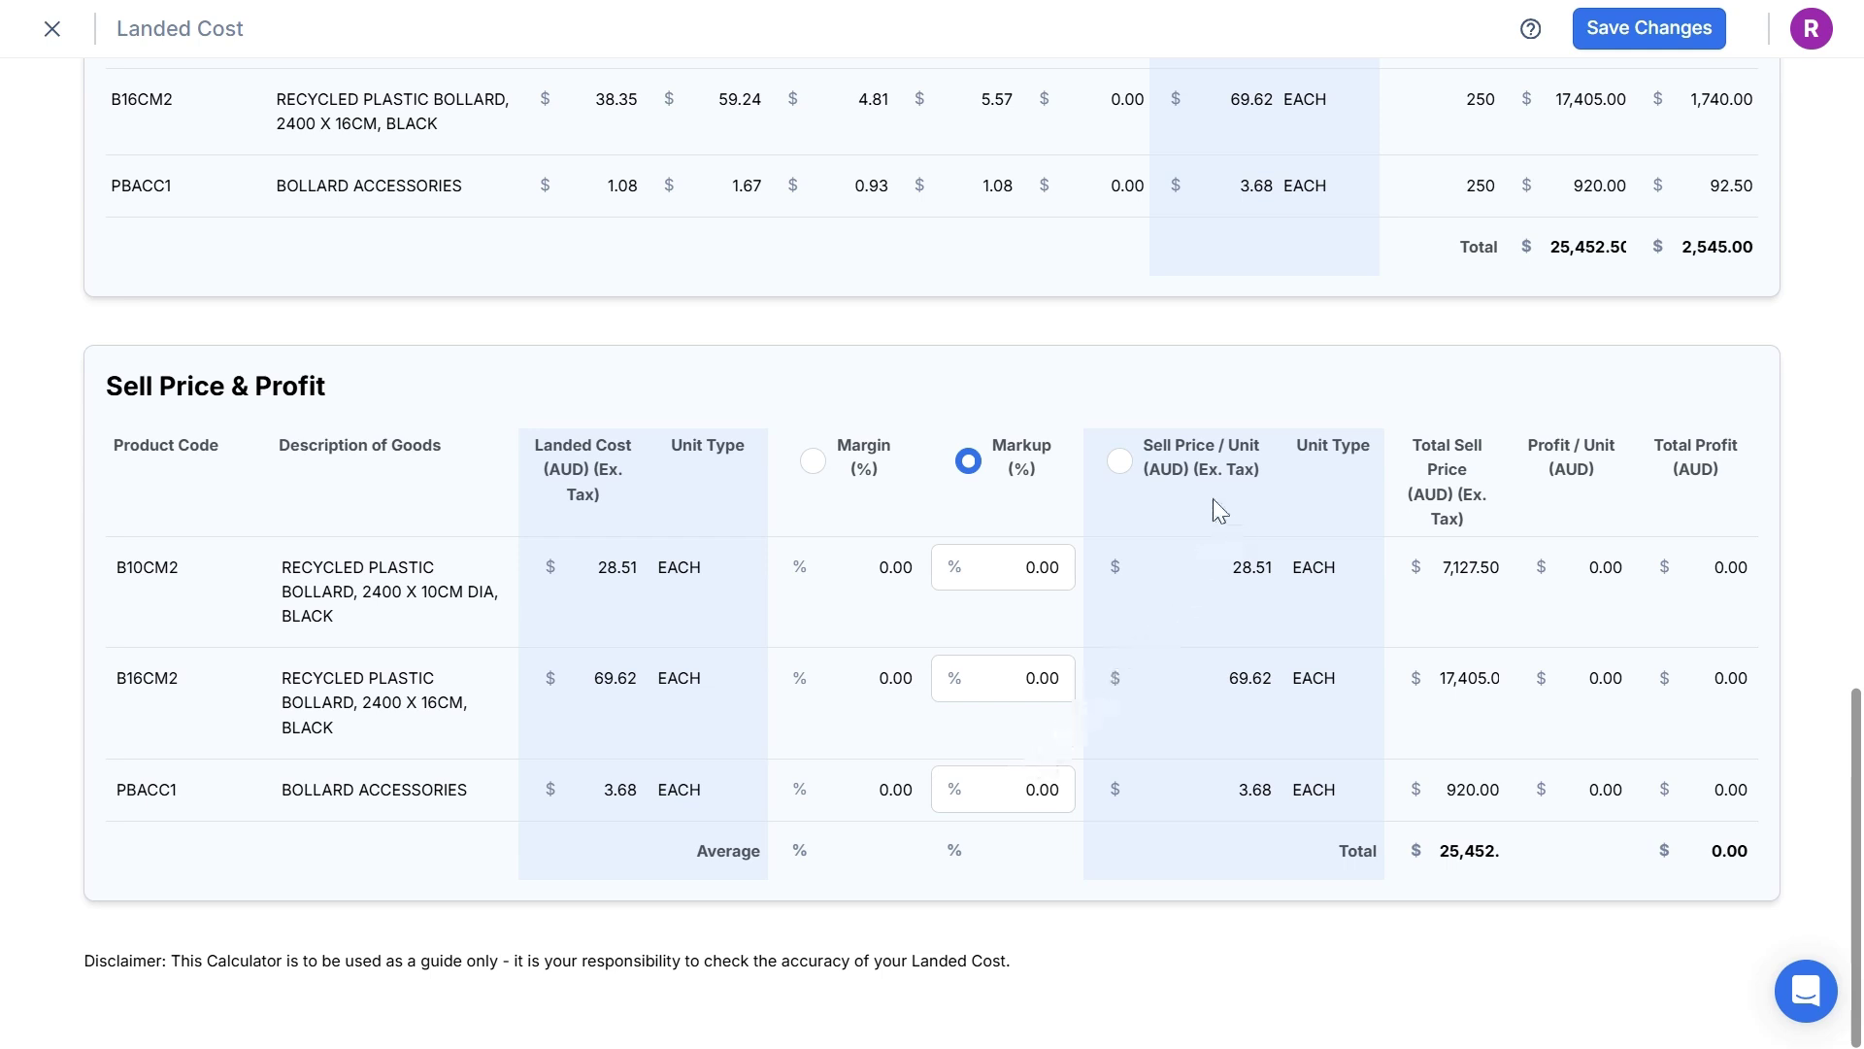
click(1125, 468)
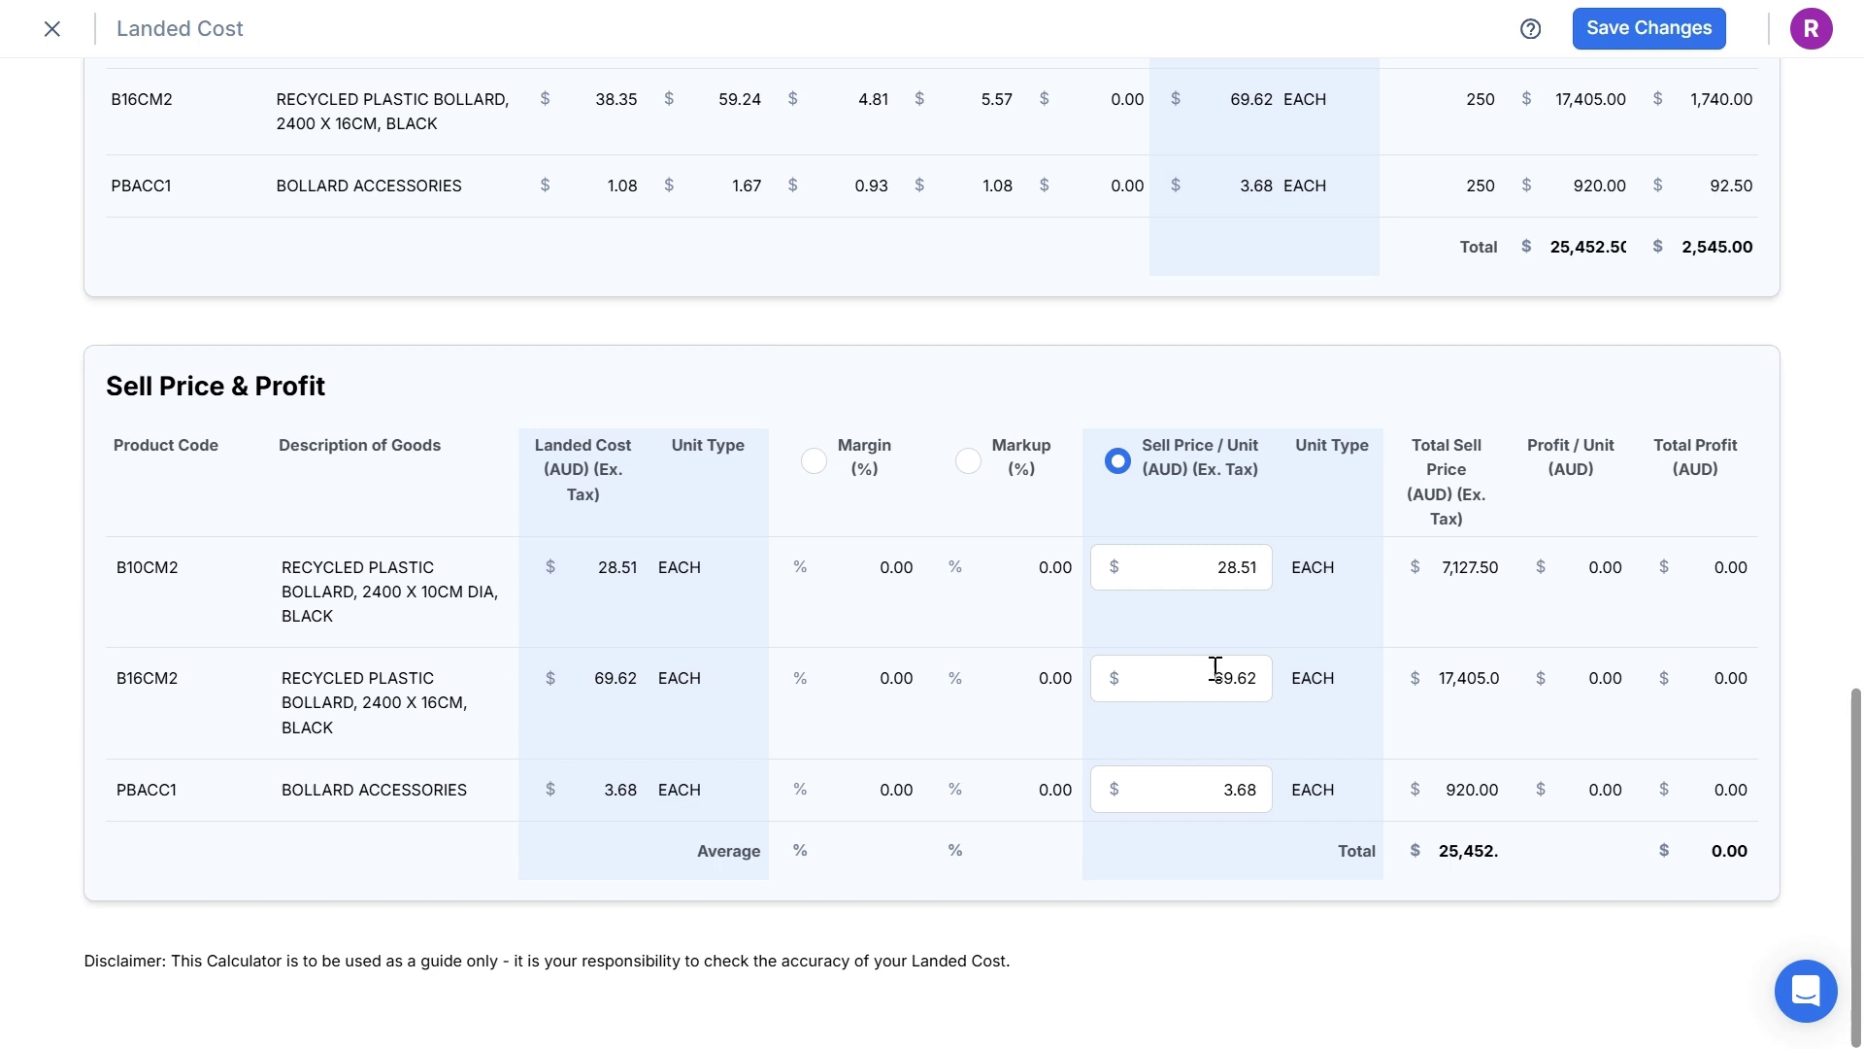
Price by margin with 15%, 15% and 22% for the three products
click(821, 466)
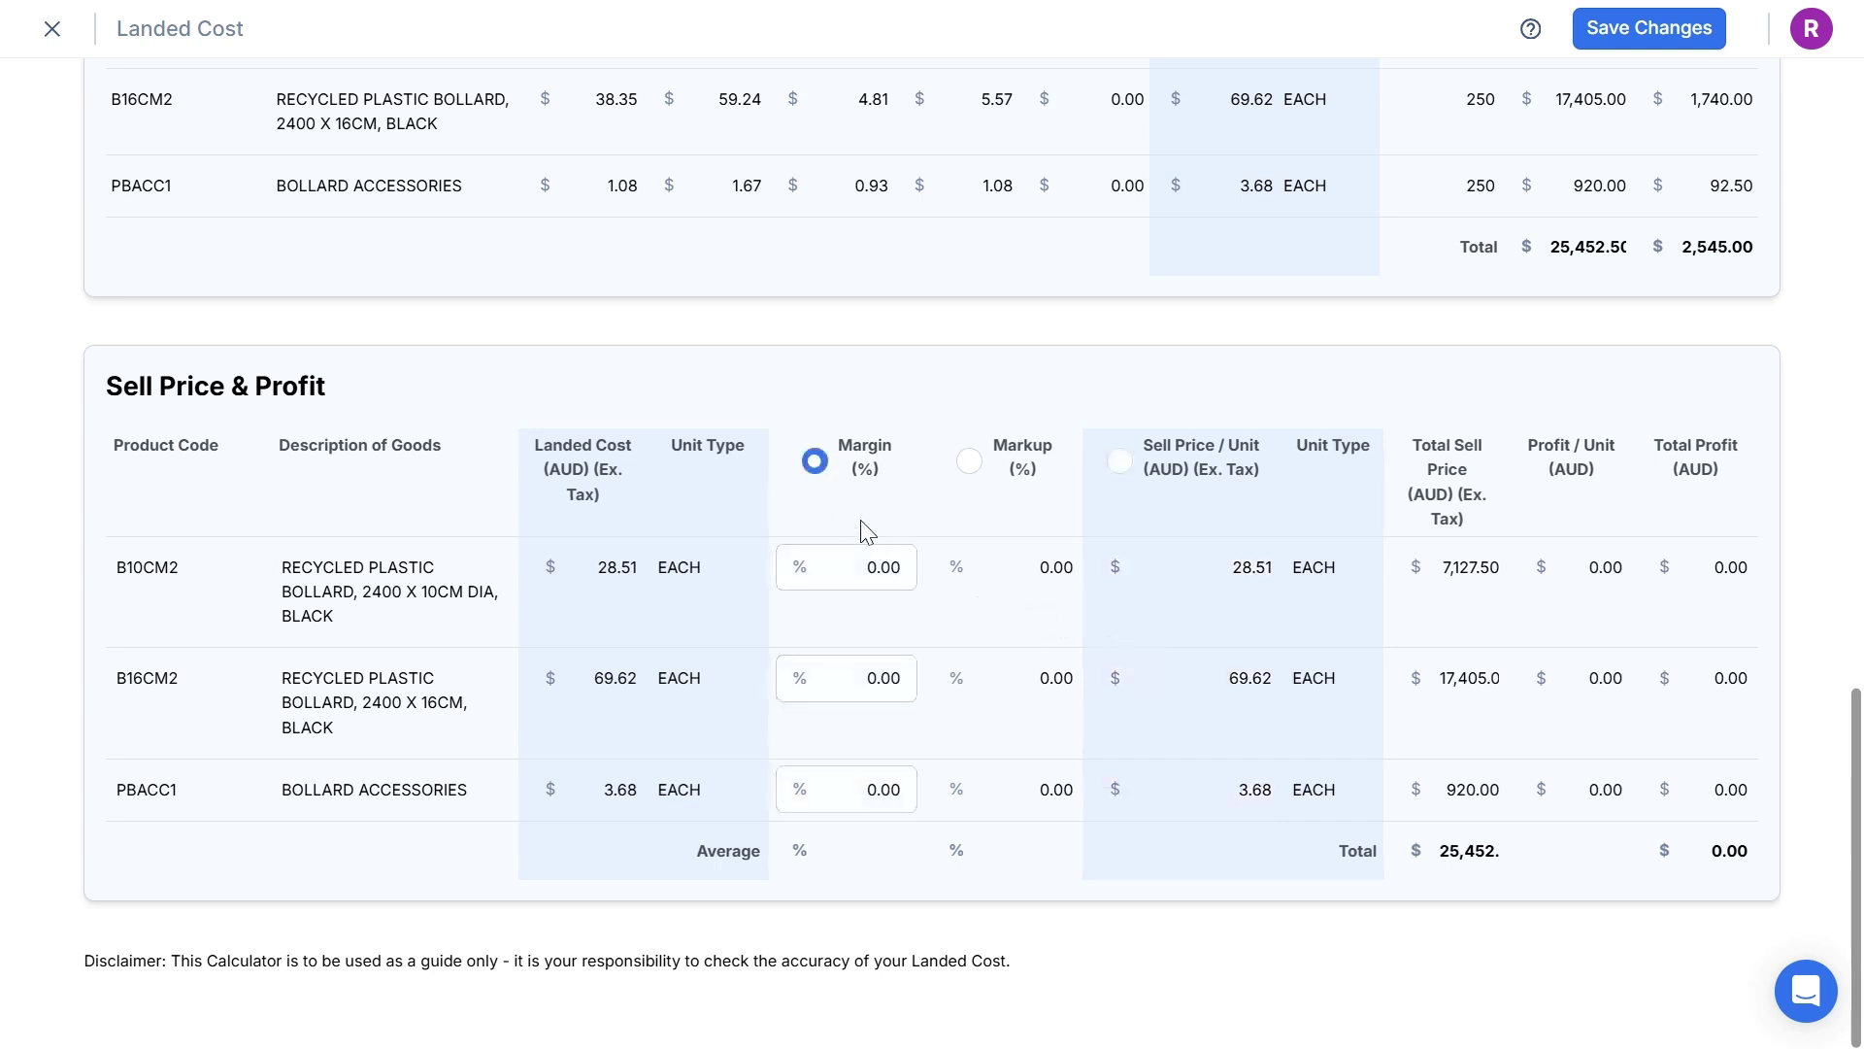
click(872, 580)
text(15)
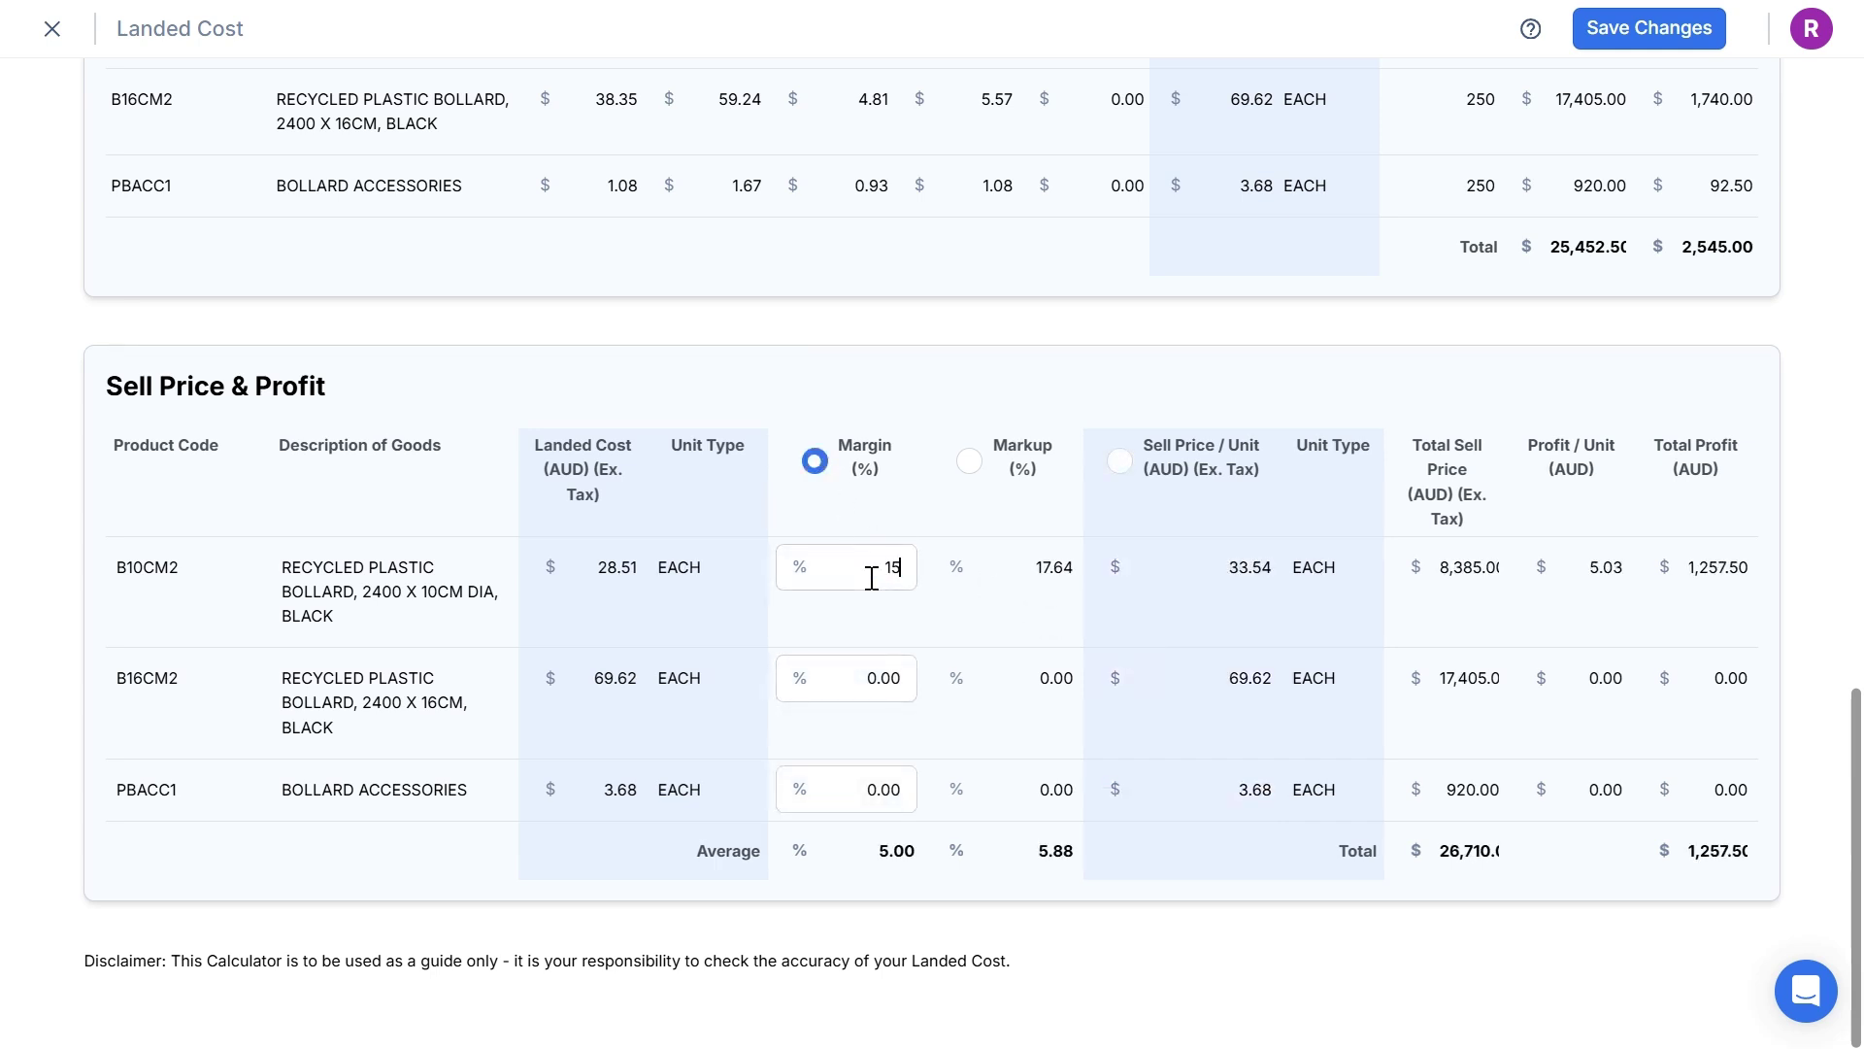
click(847, 677)
text(15)
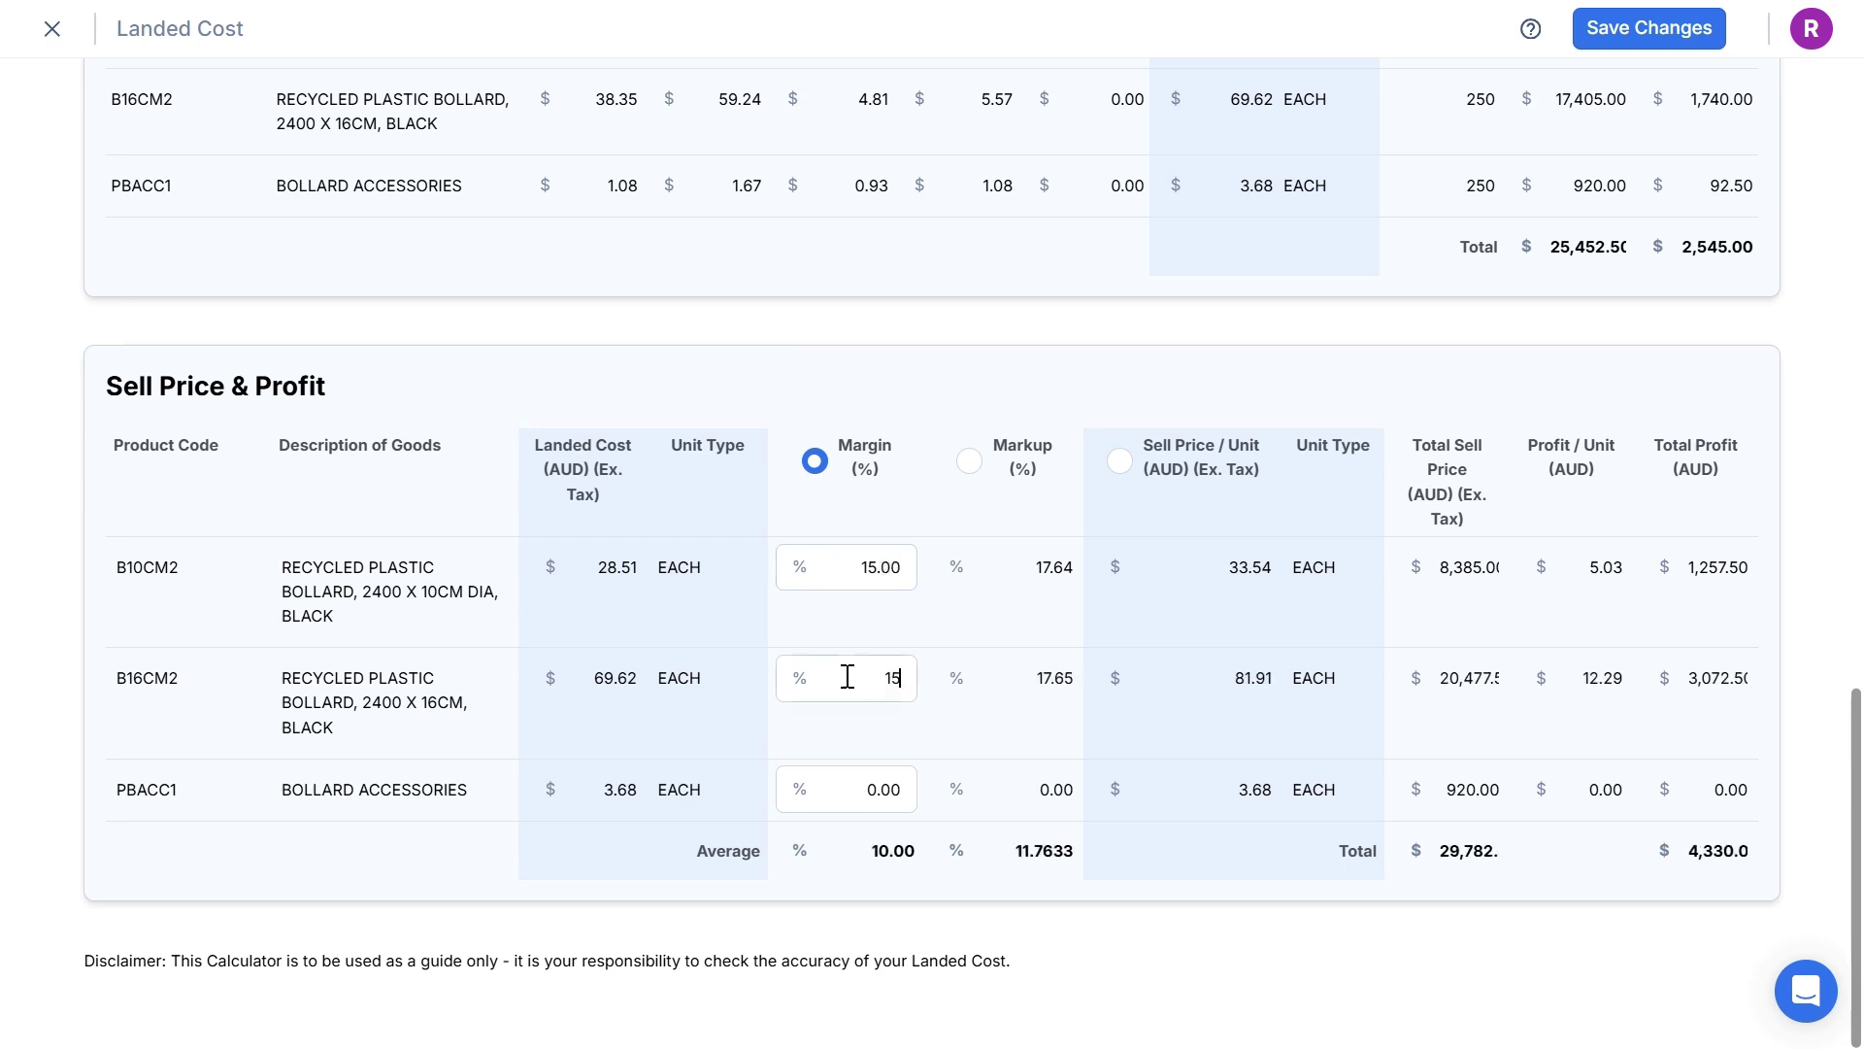
click(865, 783)
text(22)
click(930, 932)
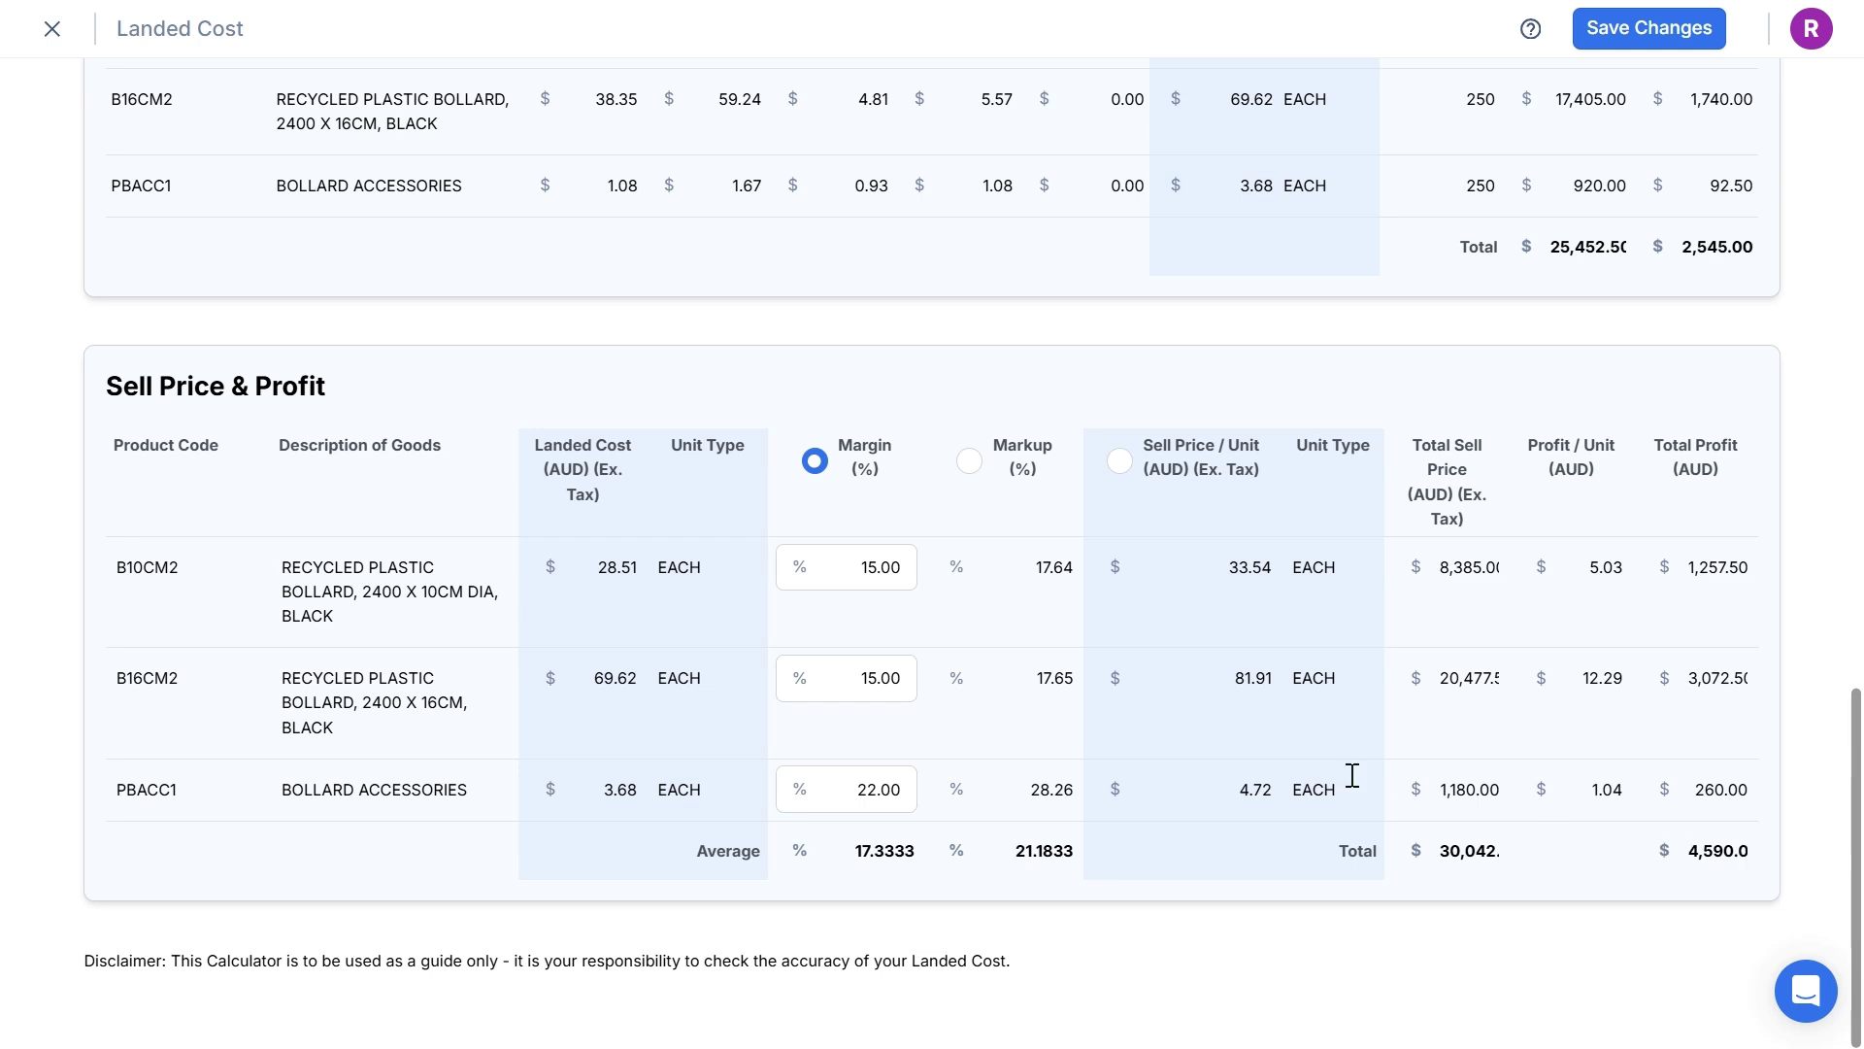
Try 20% margins on the first and second products
double_click(861, 572)
text(20)
double_click(835, 680)
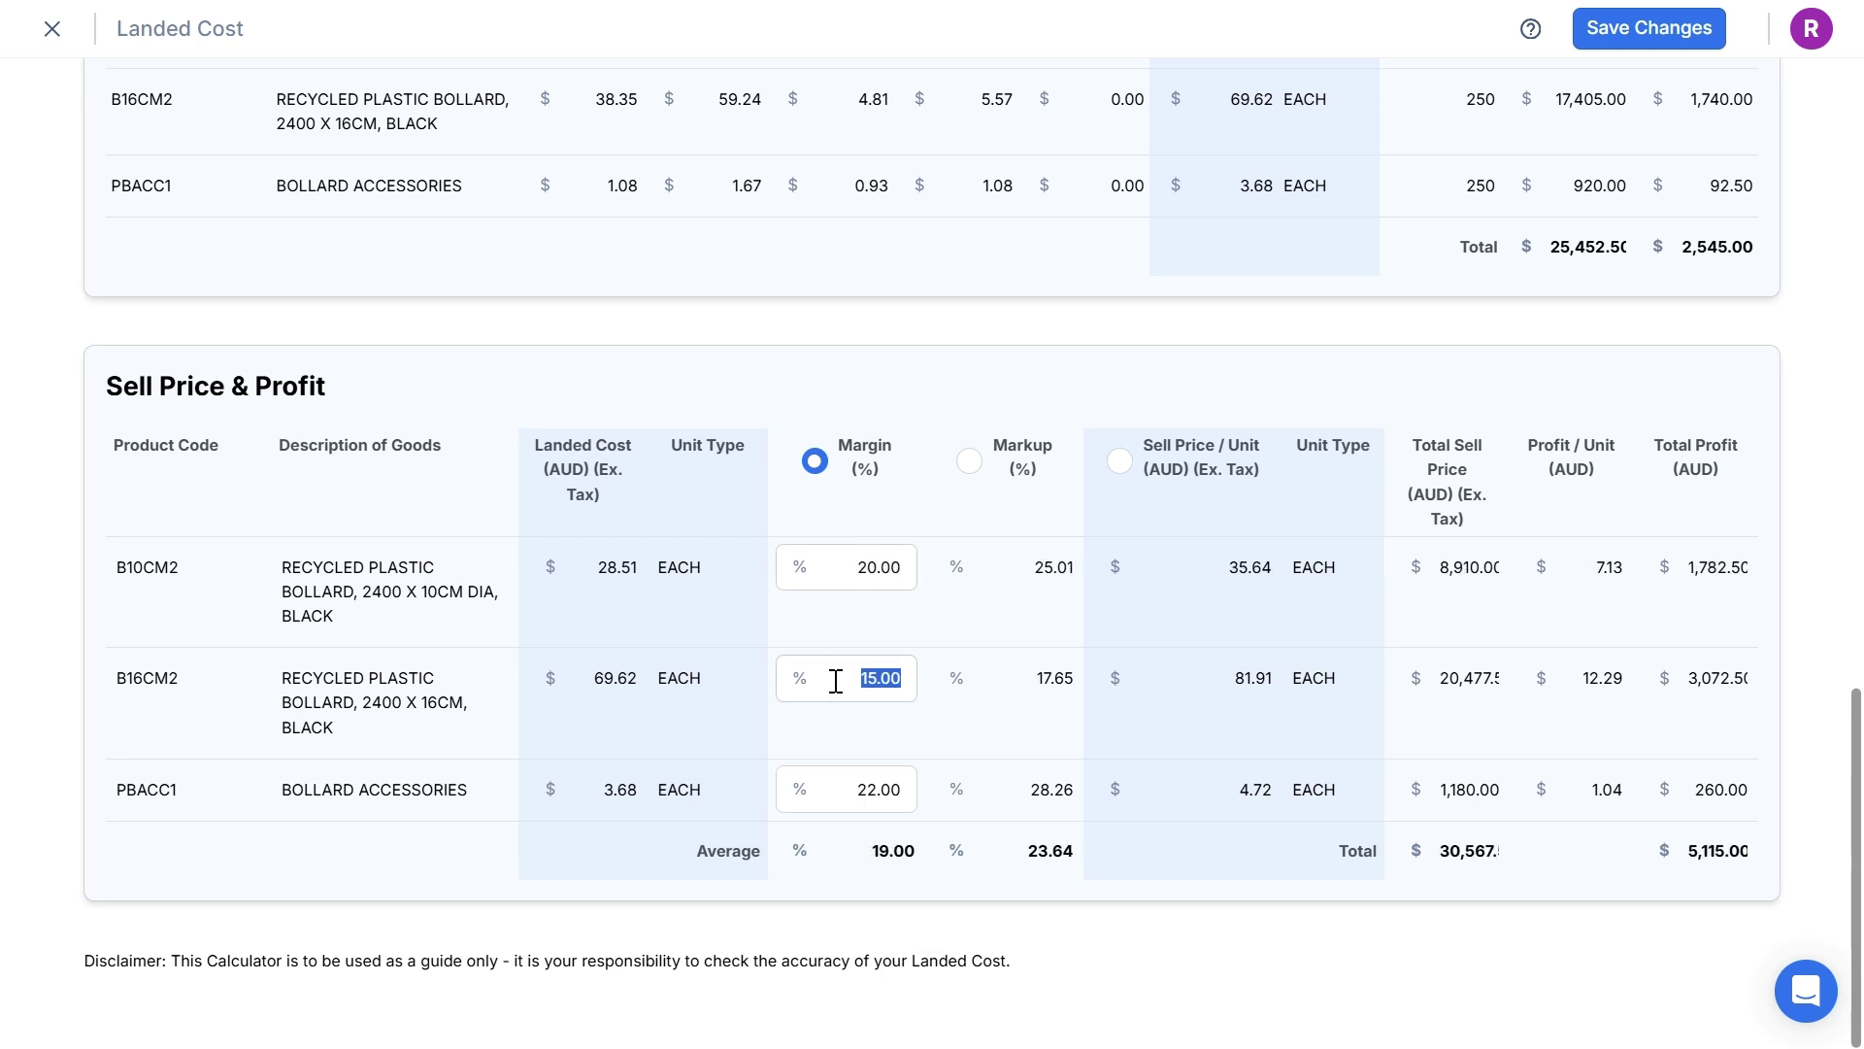
text(20)
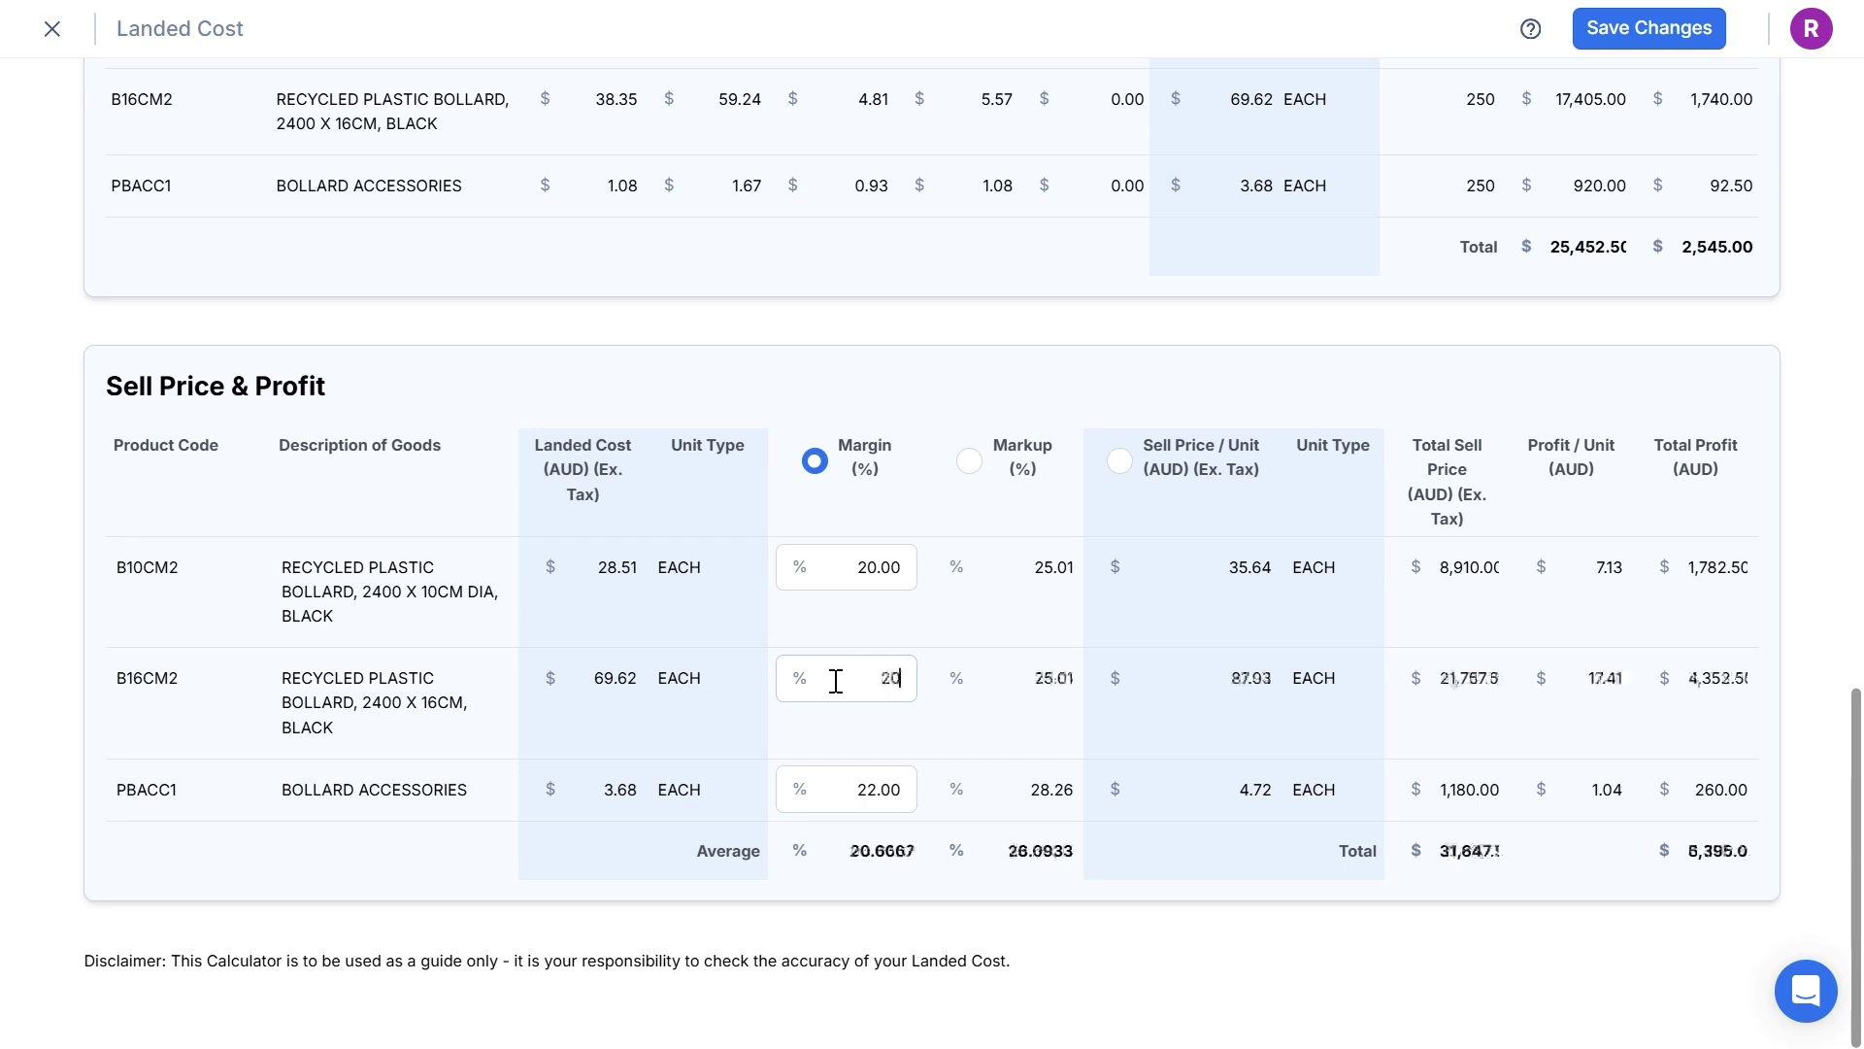
click(927, 752)
Revert the first and second product margins back to 15%
double_click(864, 567)
text(15)
double_click(849, 677)
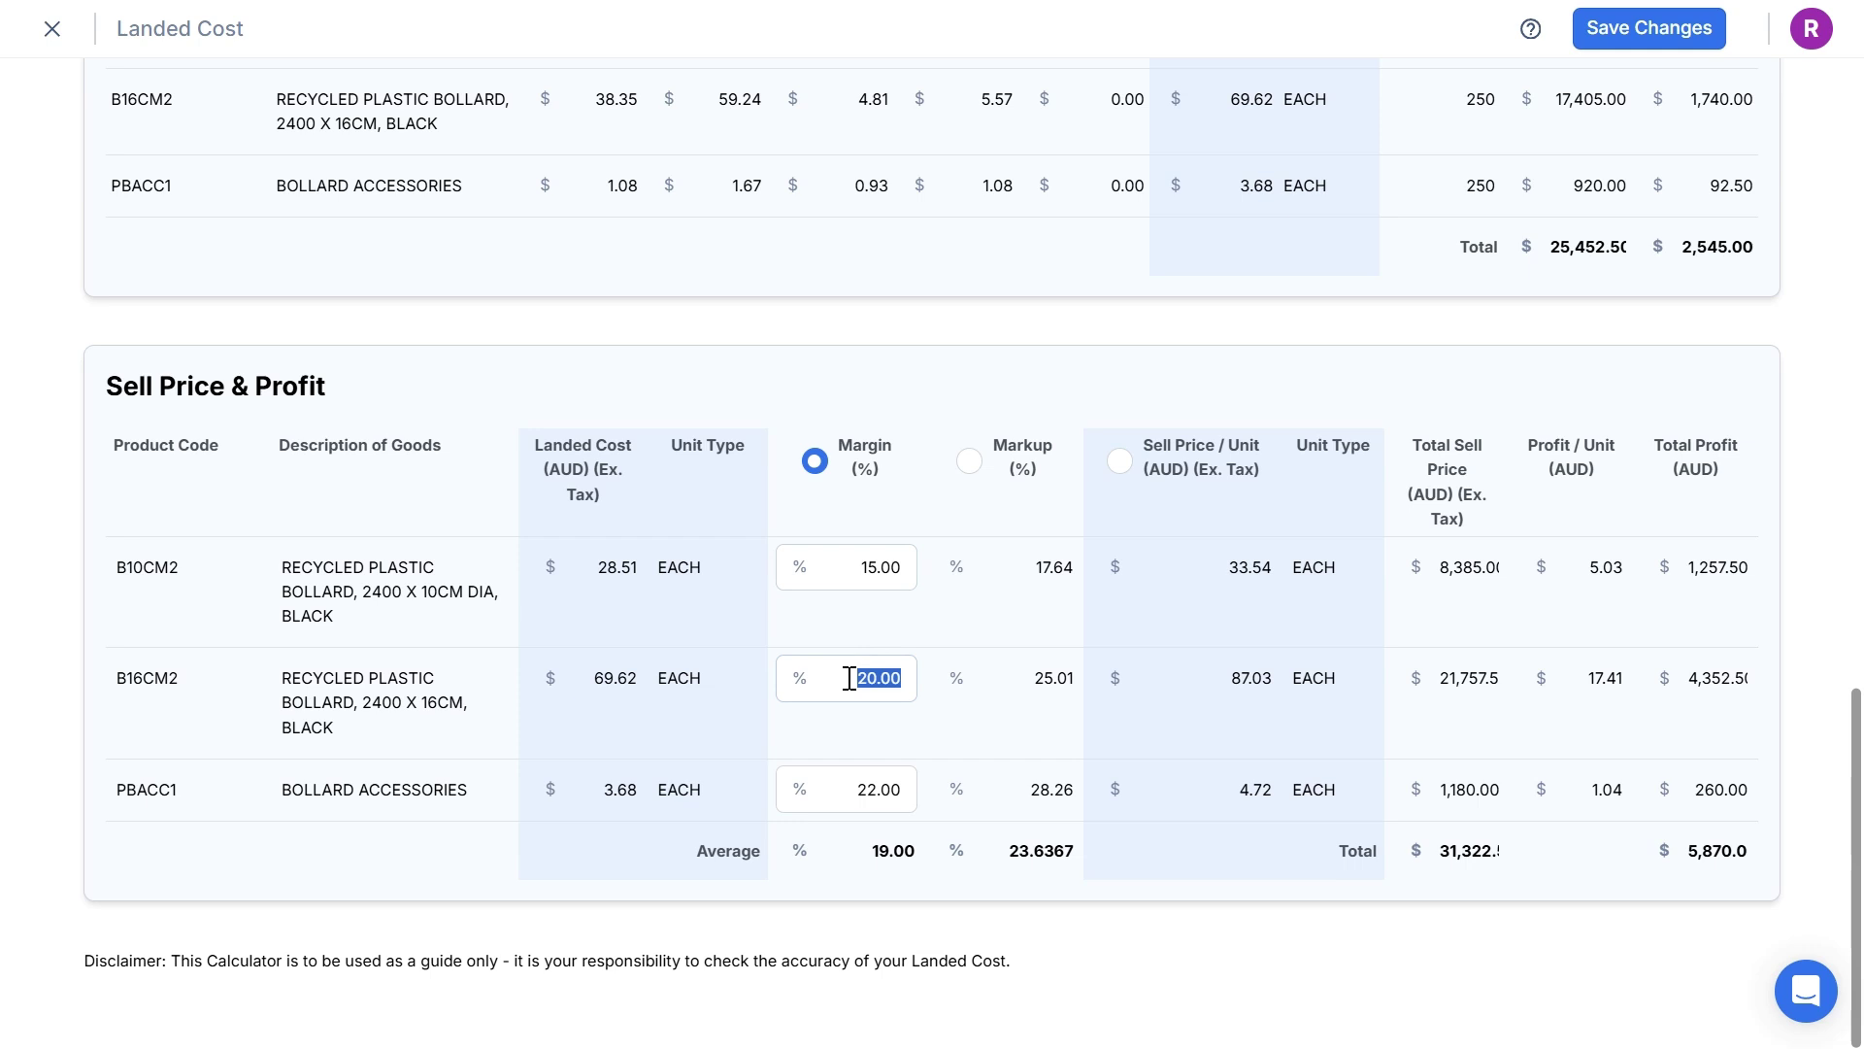
text(15)
click(927, 730)
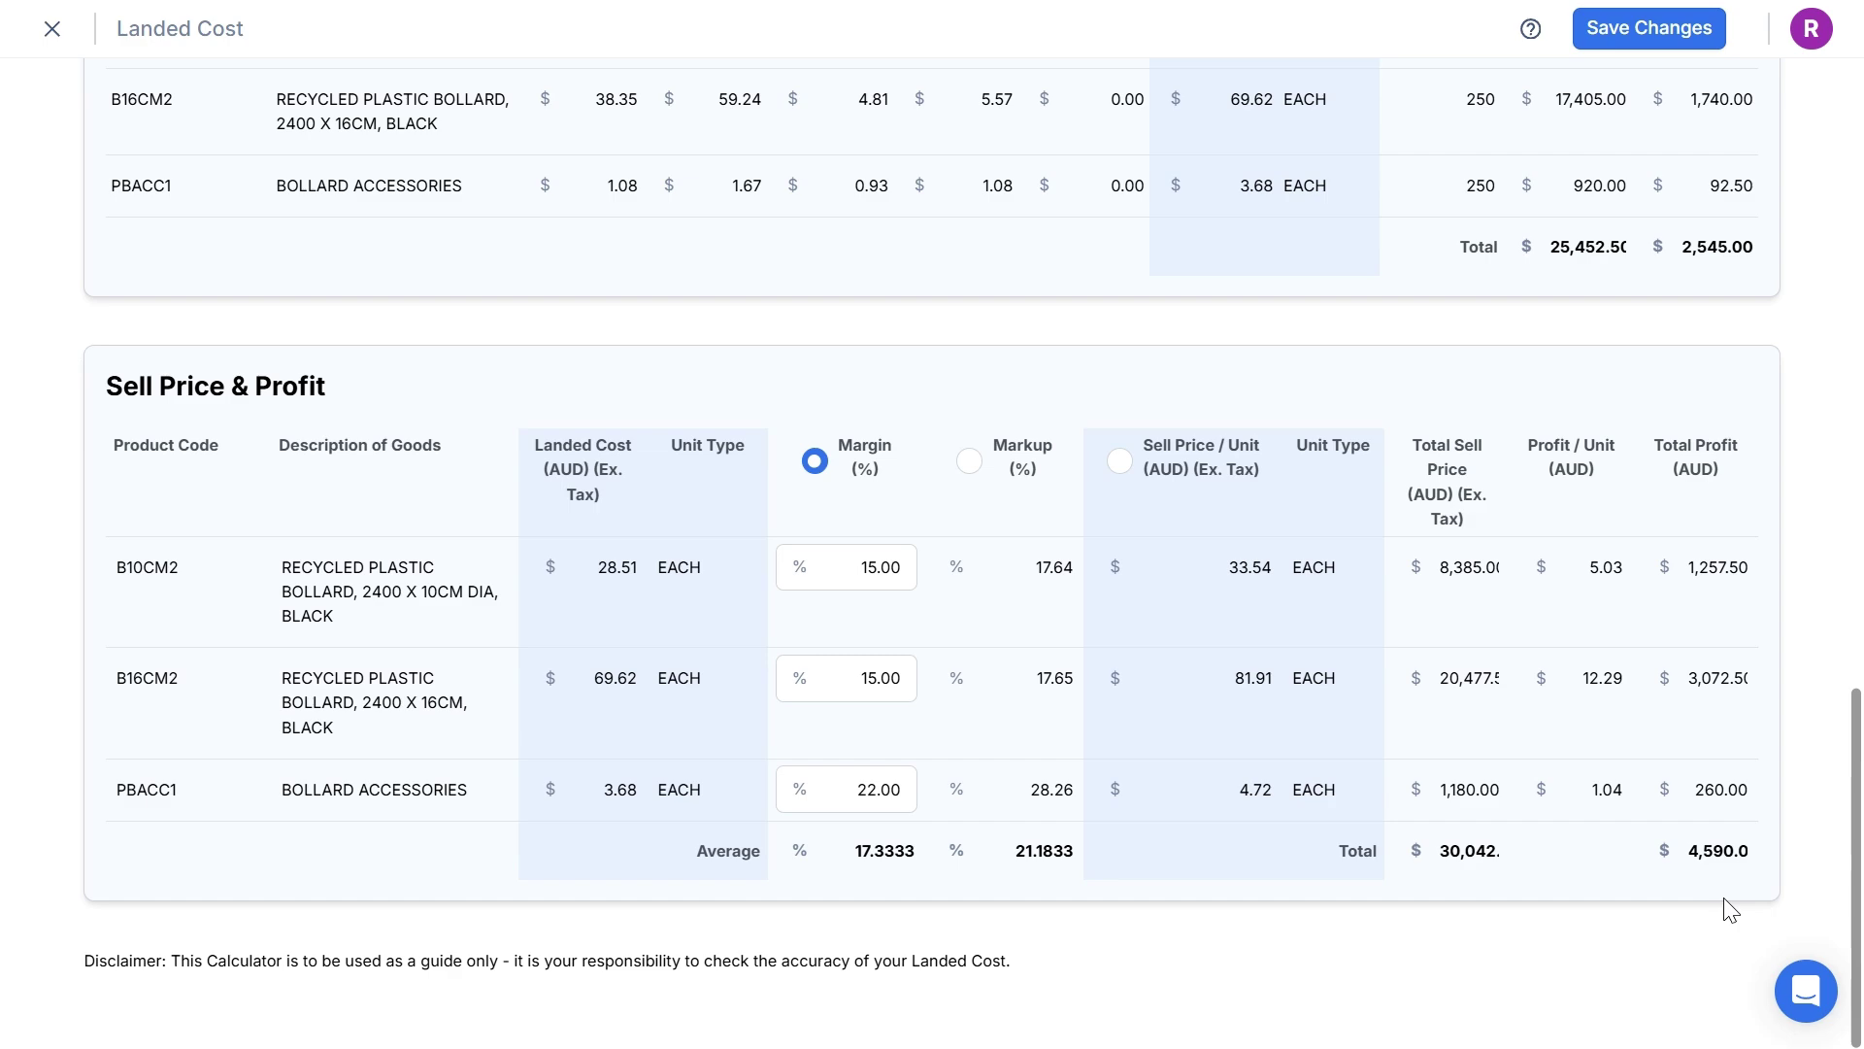
scroll(1731, 910, up, 10)
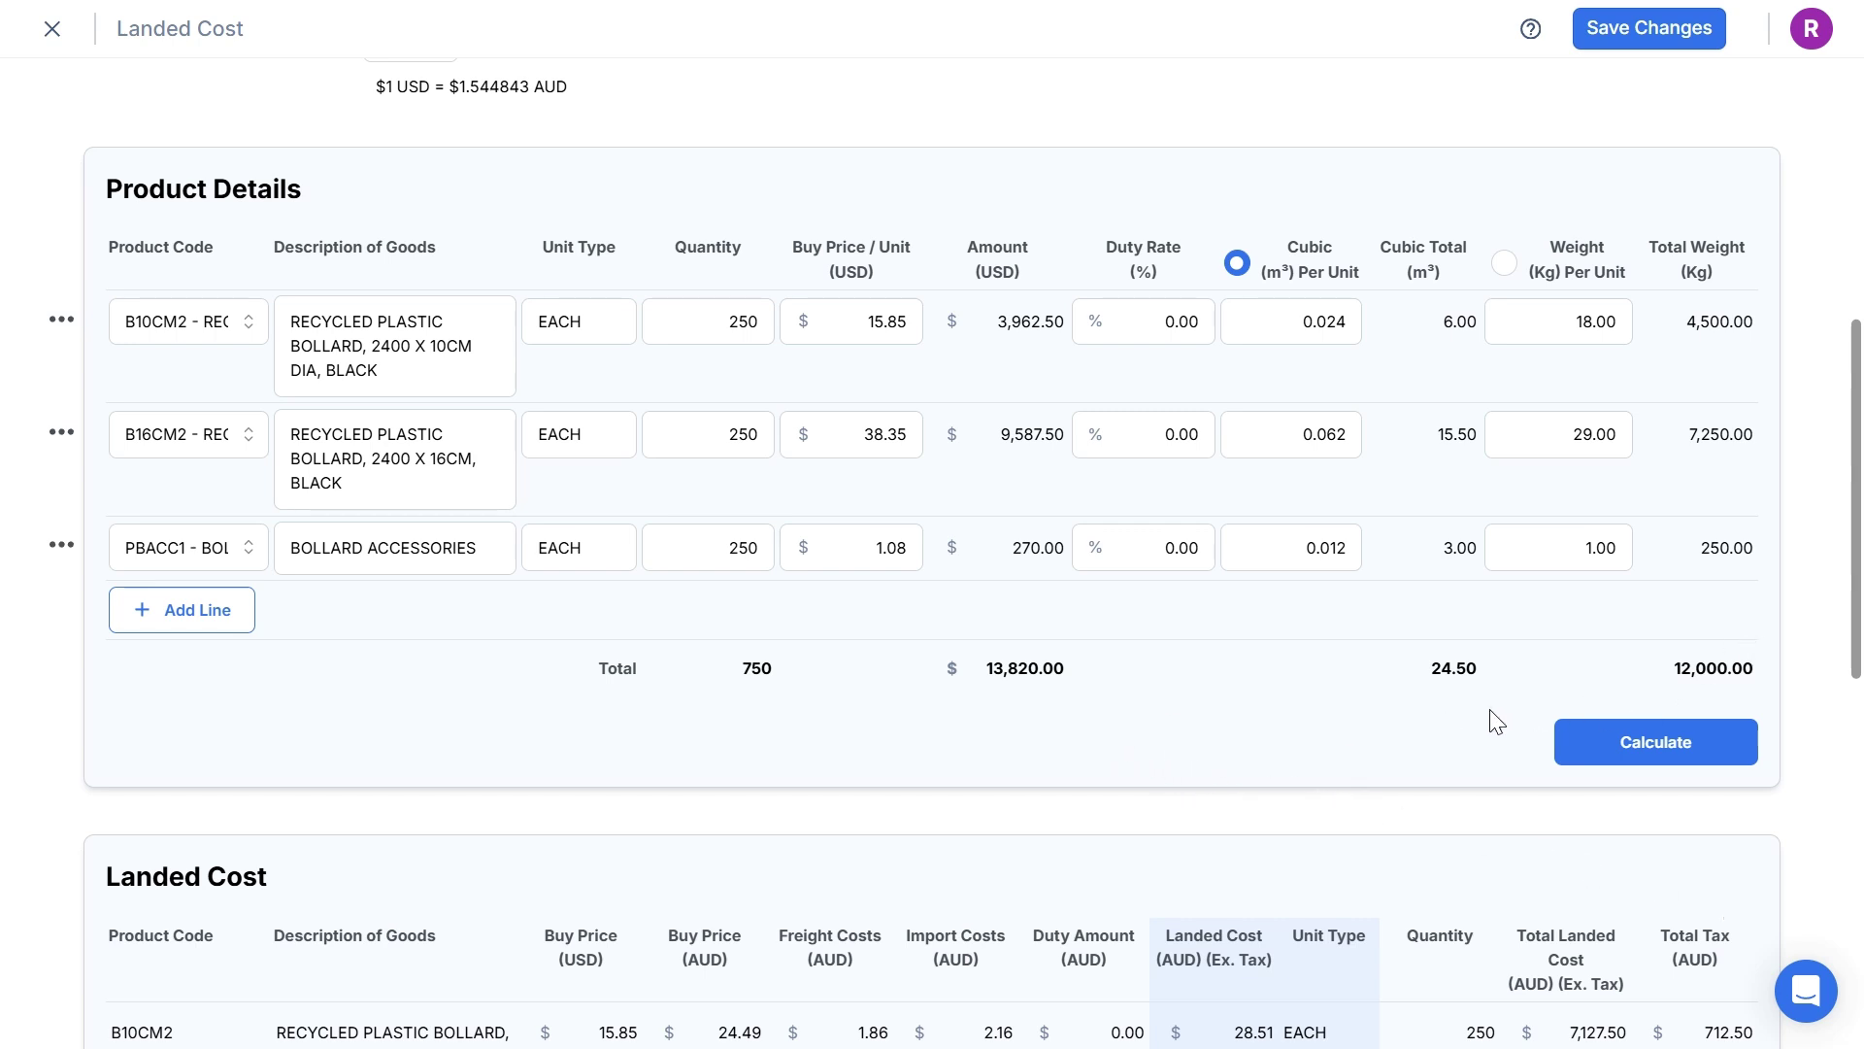
scroll(1496, 721, down, 5)
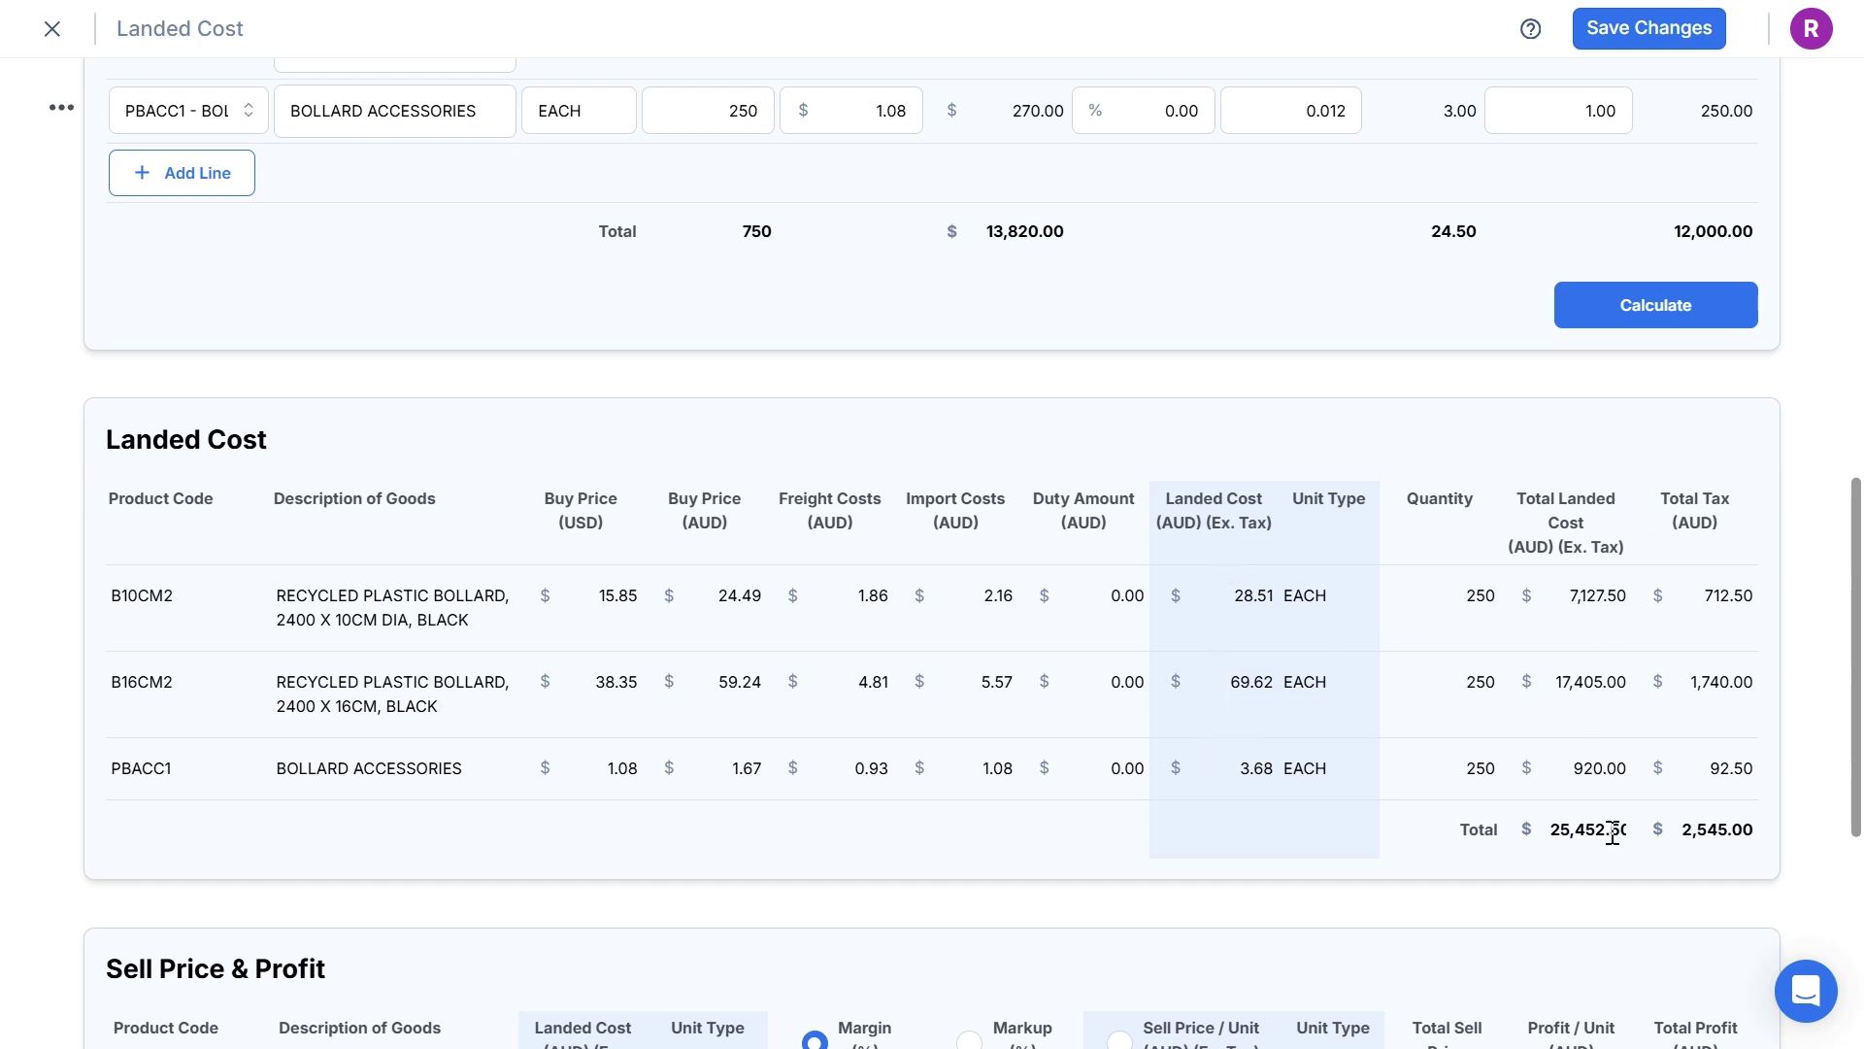
scroll(1323, 783, down, 6)
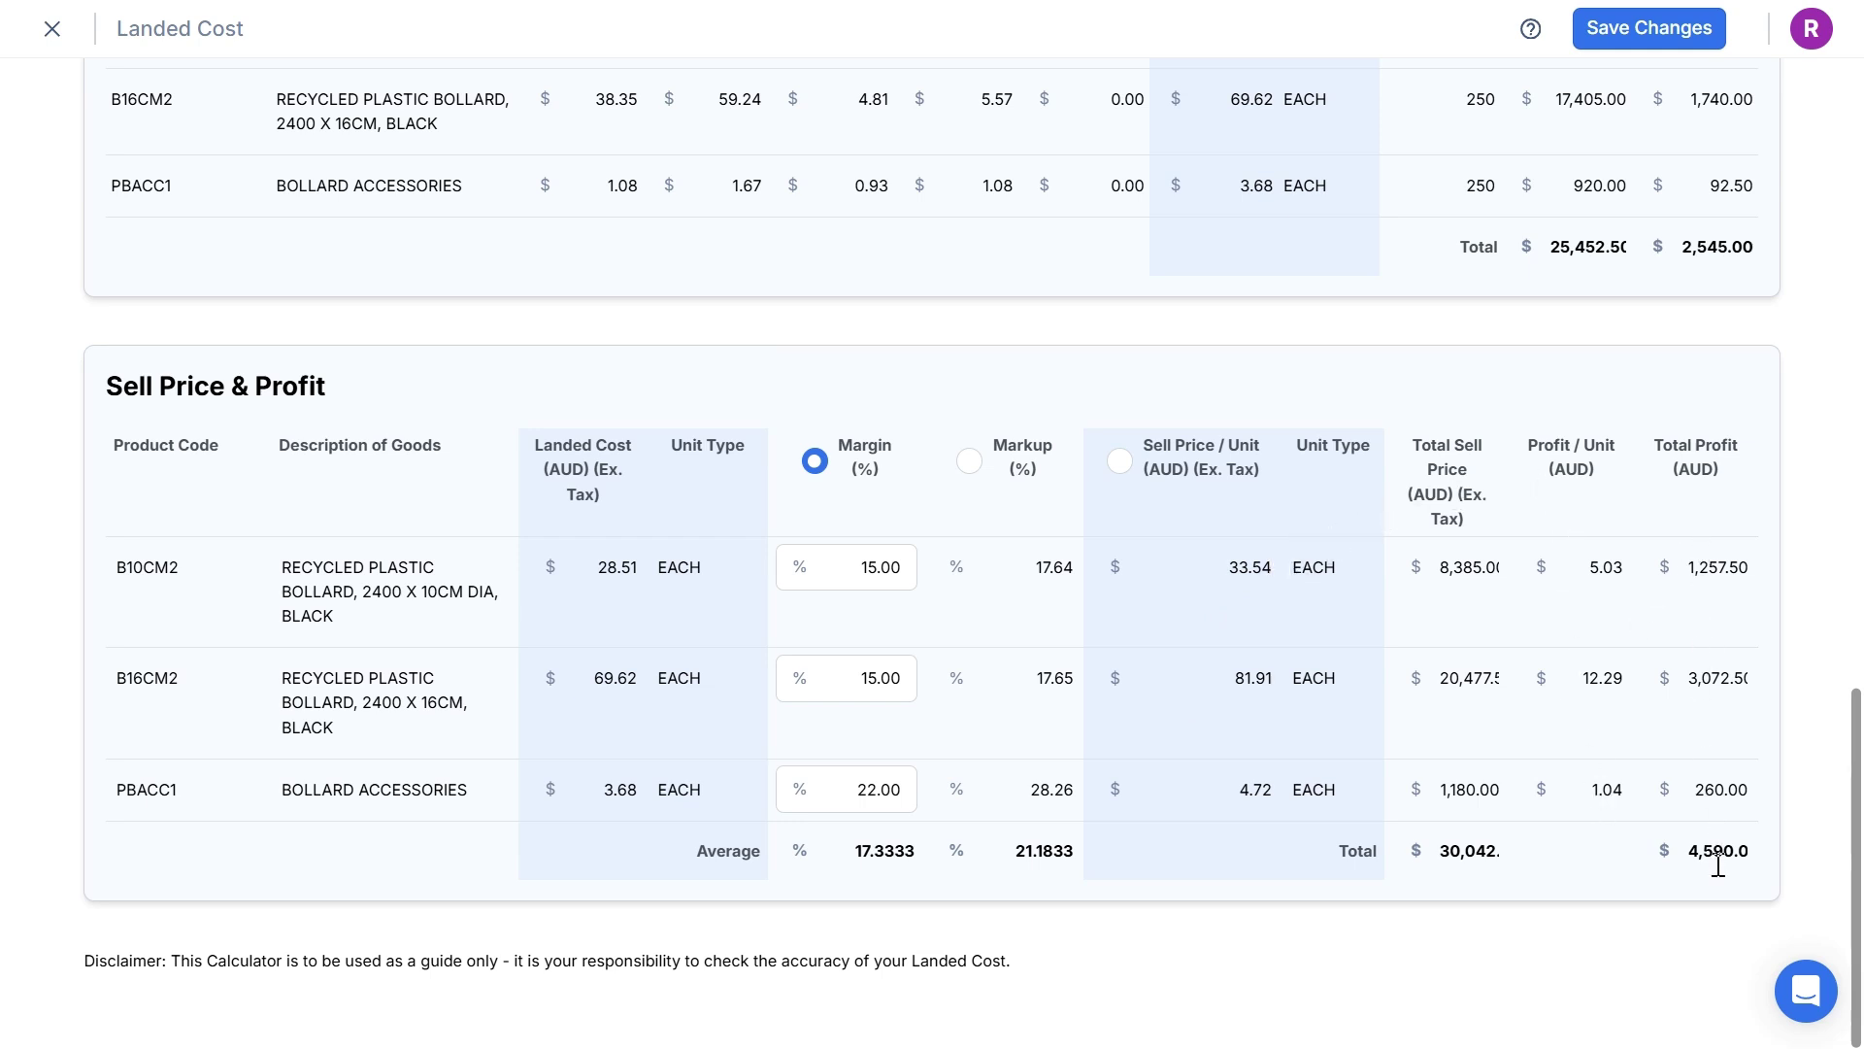
Save the landed cost and bring up actions for the 5799 row in the list
click(1618, 47)
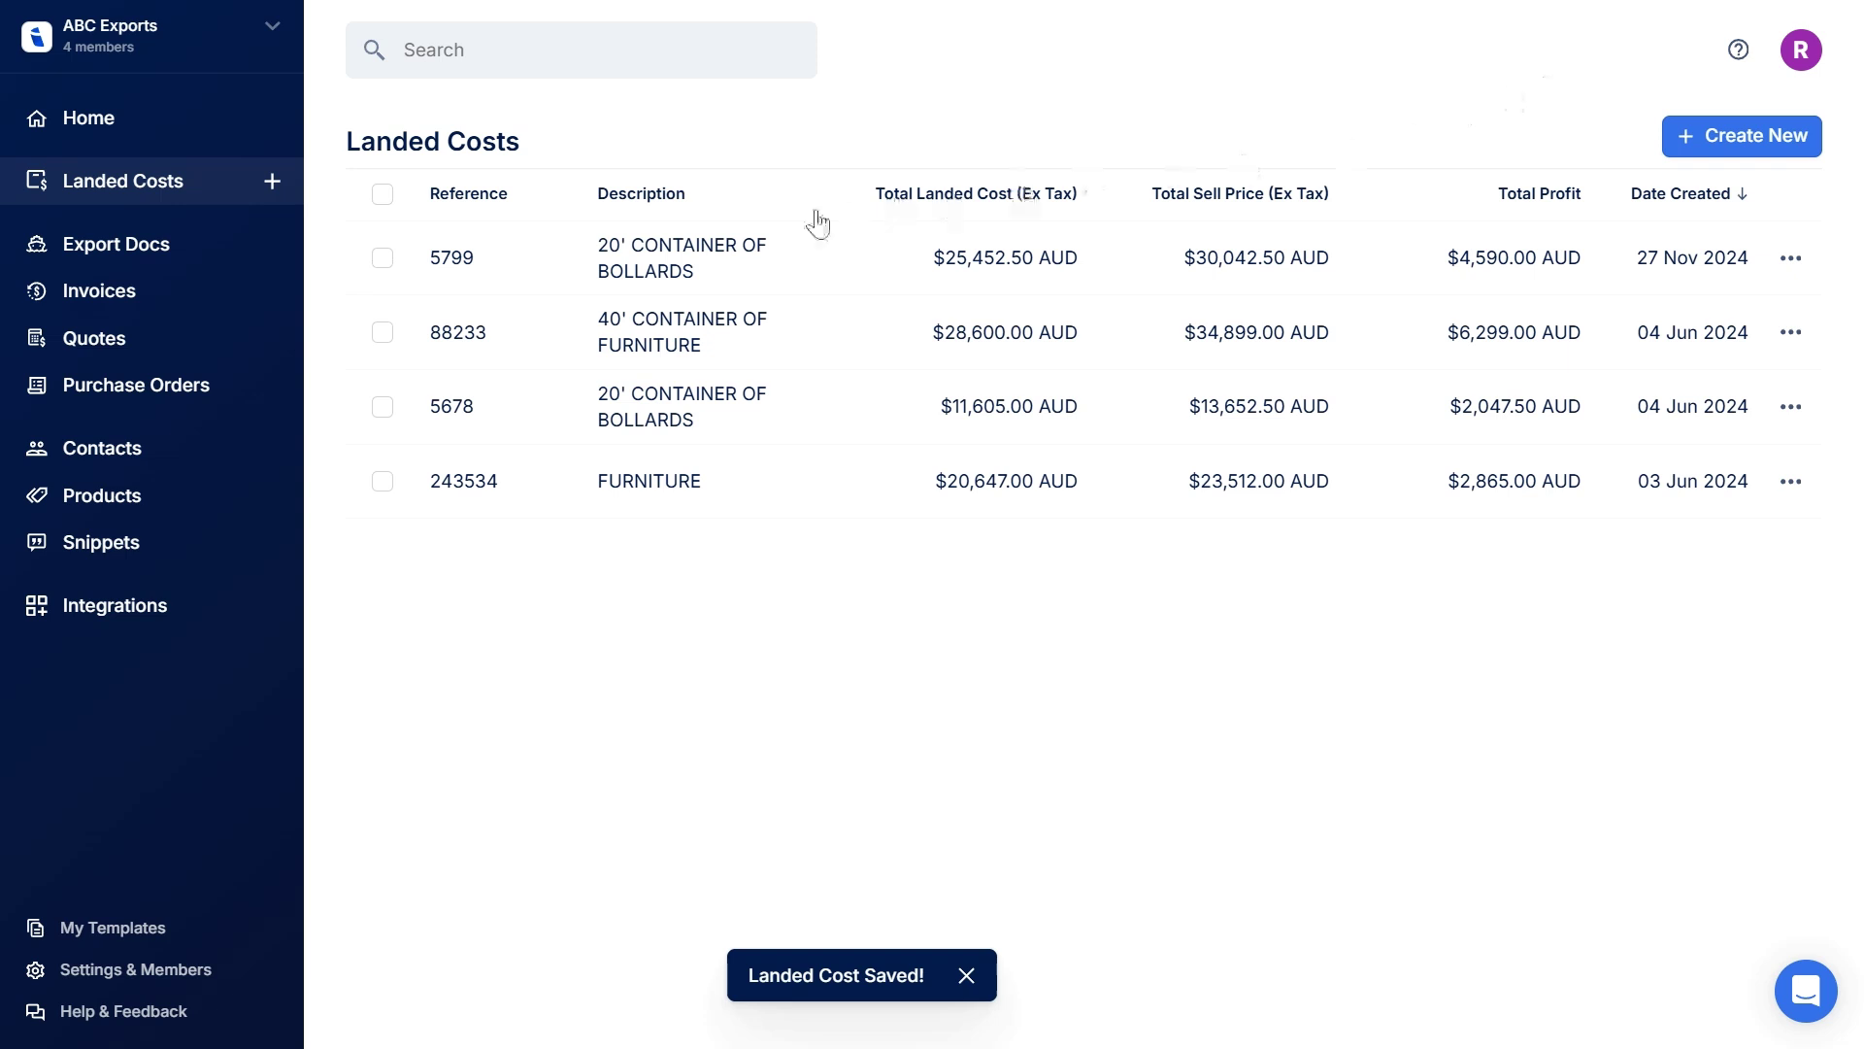
right_click(728, 268)
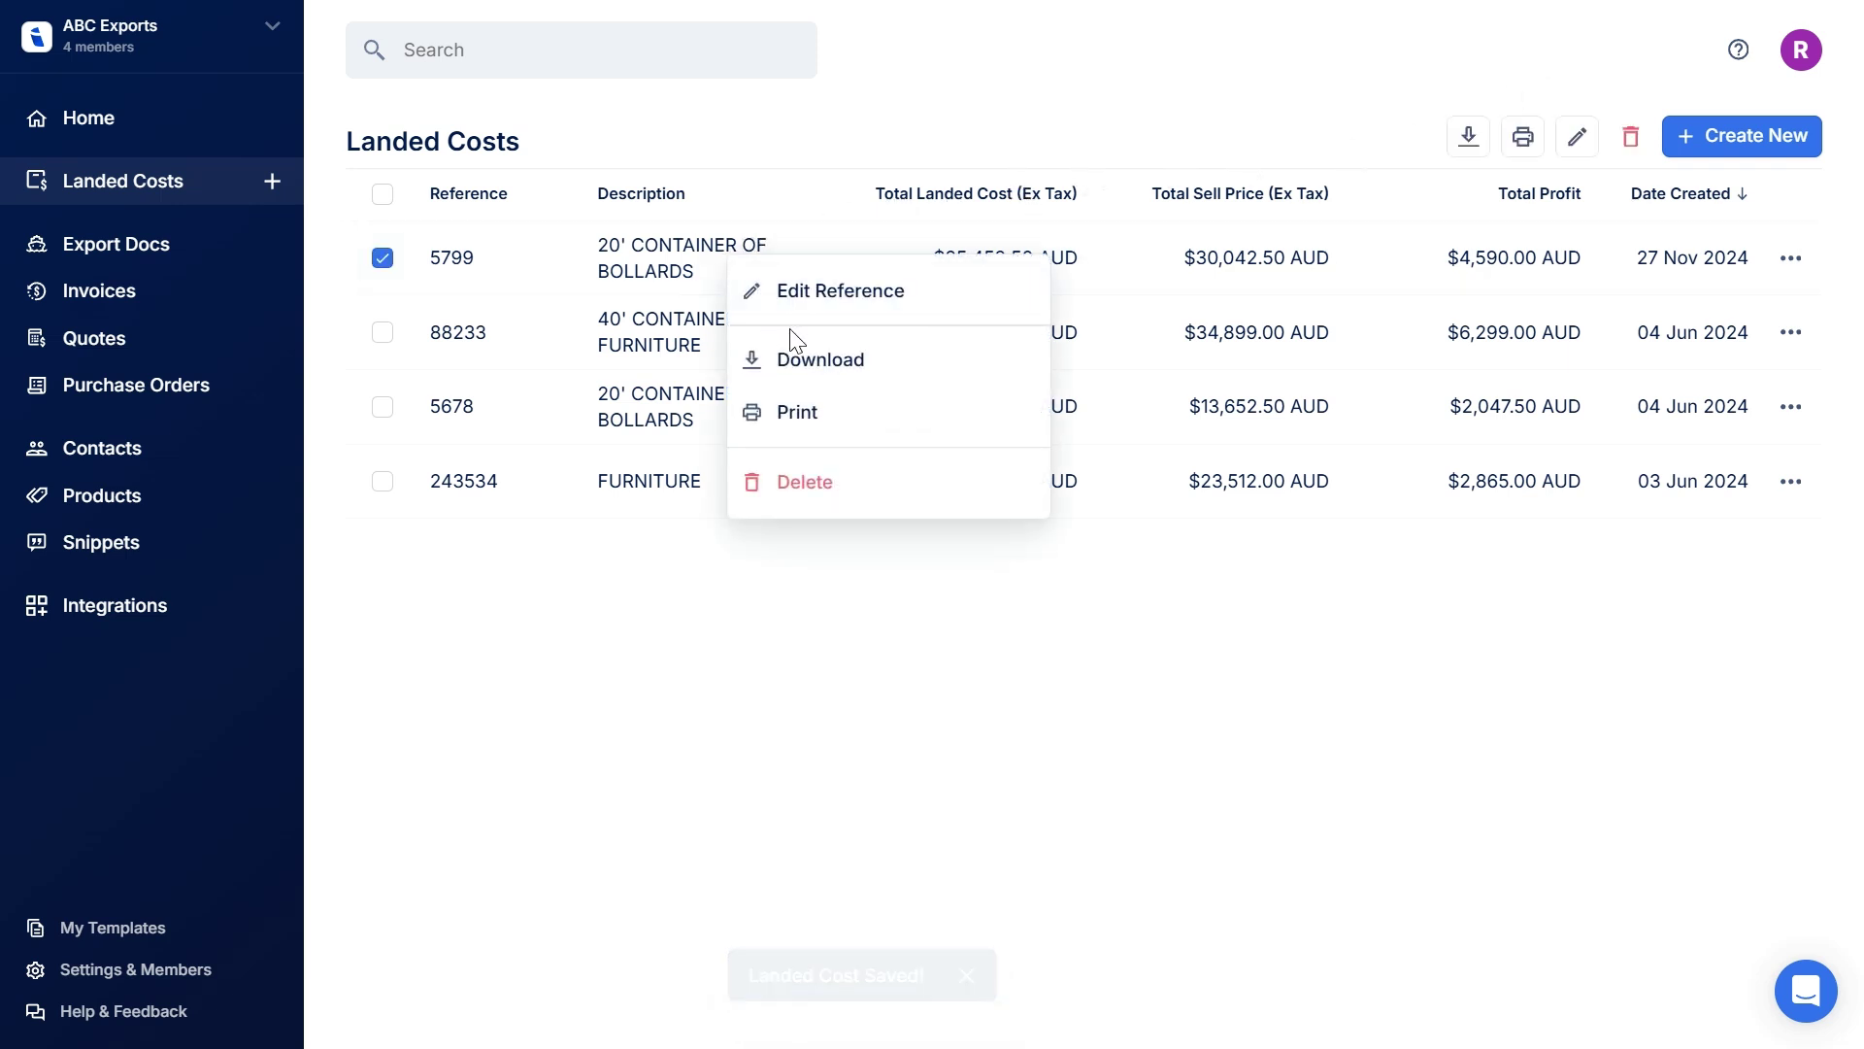